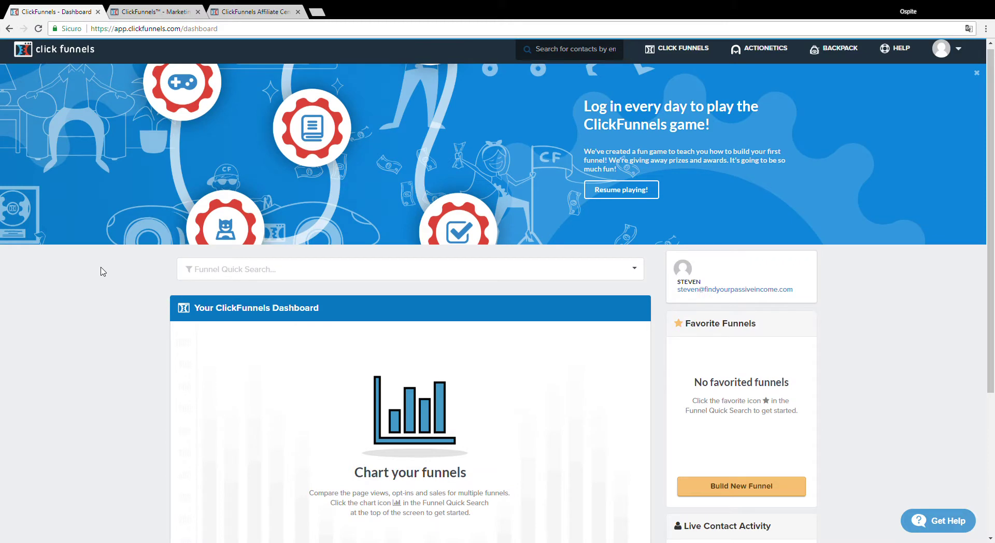
Look over the dashboard from the game banner down to the funnel chart, favorite funnels and live contact activity
scroll(103, 271, down, 2)
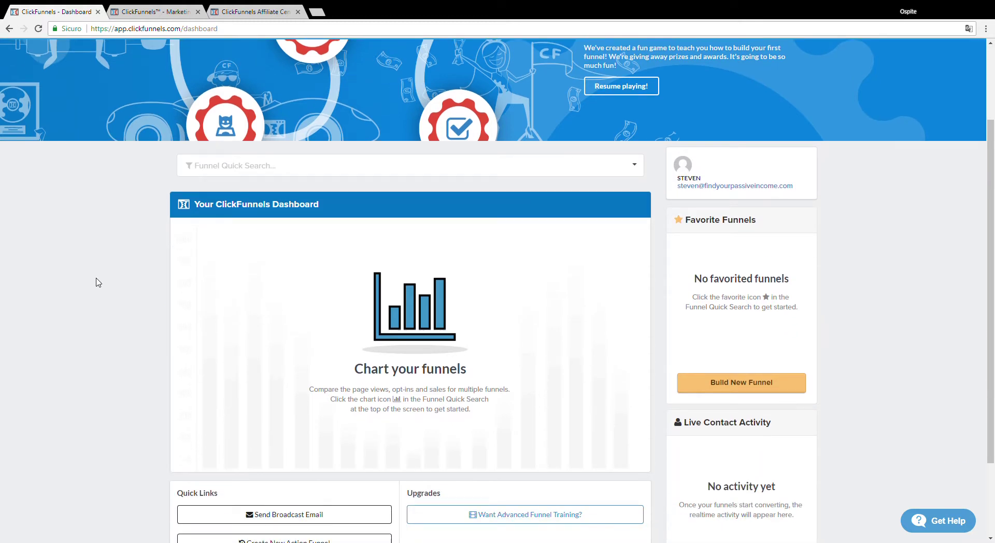
scroll(99, 282, down, 2)
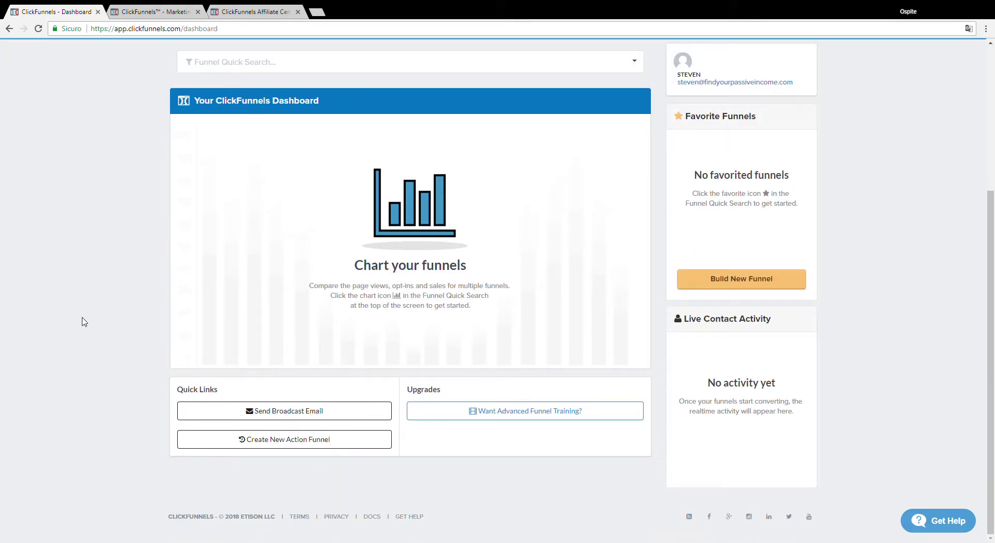
scroll(84, 323, up, 2)
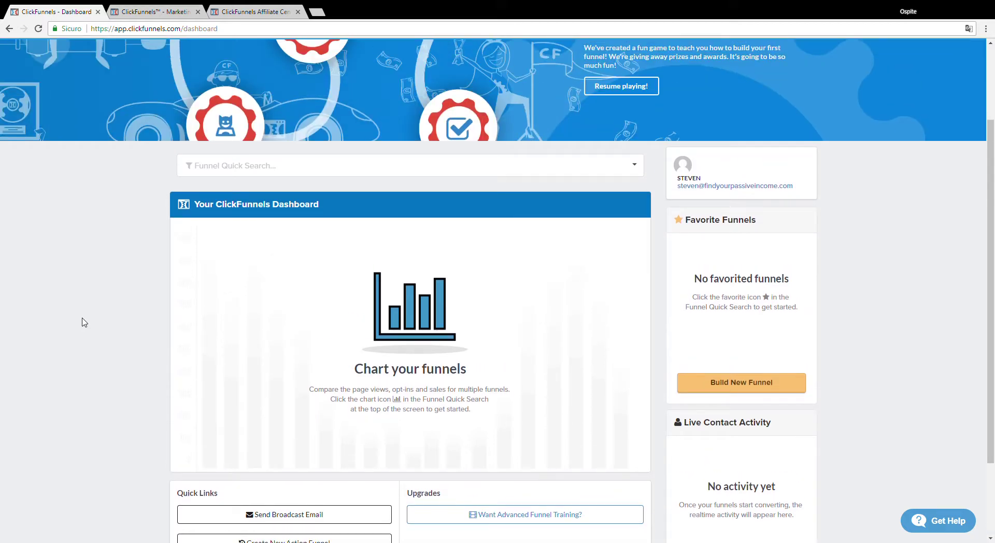
scroll(84, 323, down, 2)
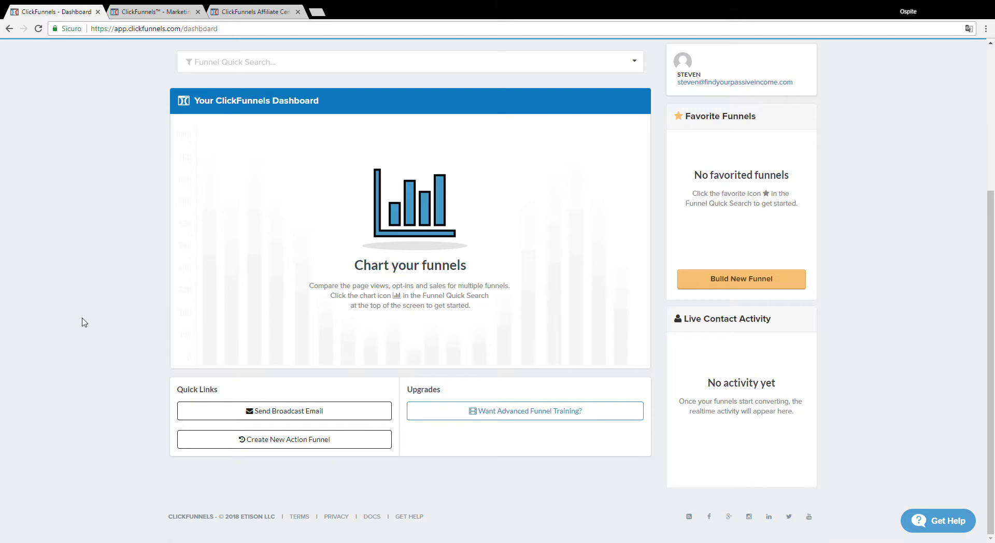
scroll(84, 322, up, 4)
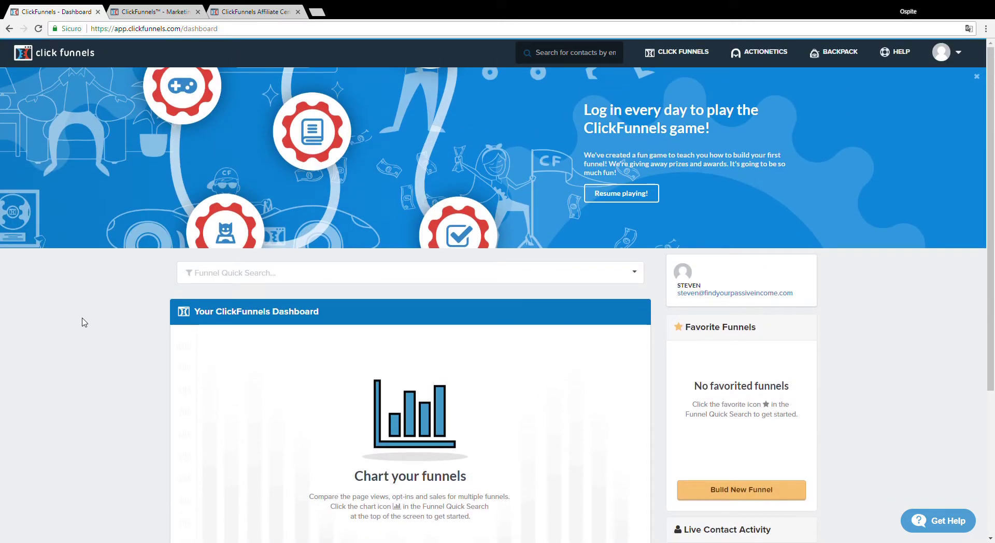
scroll(84, 323, down, 2)
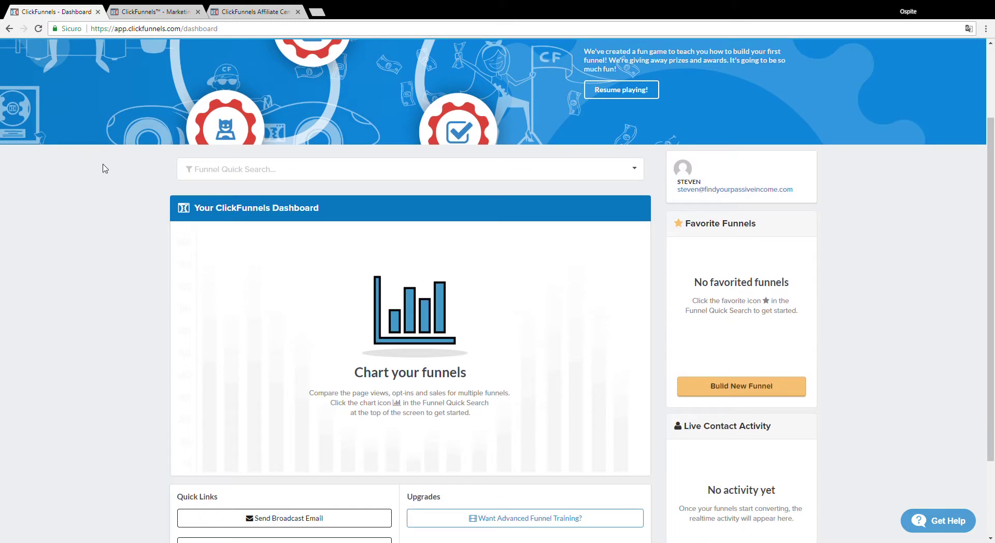
scroll(94, 170, down, 1)
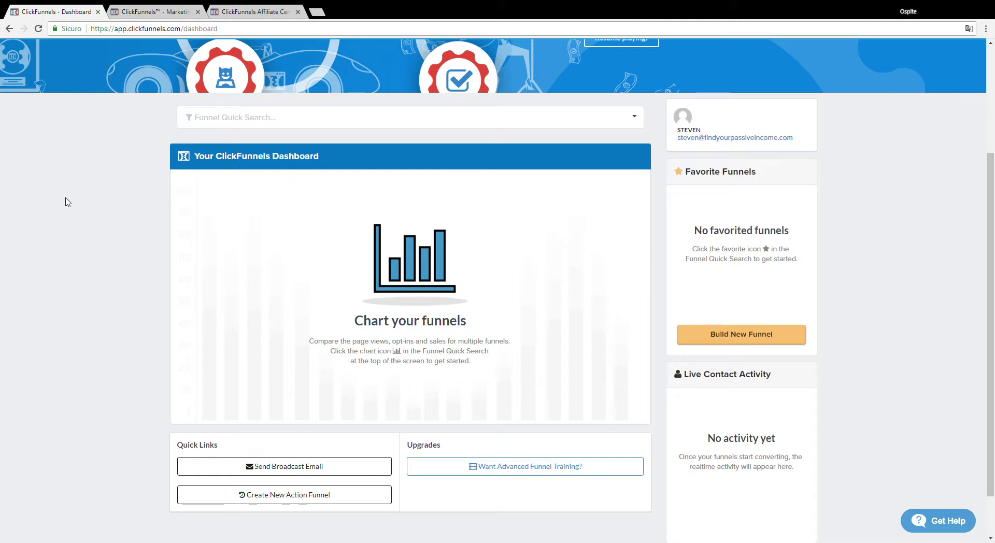
scroll(65, 207, up, 3)
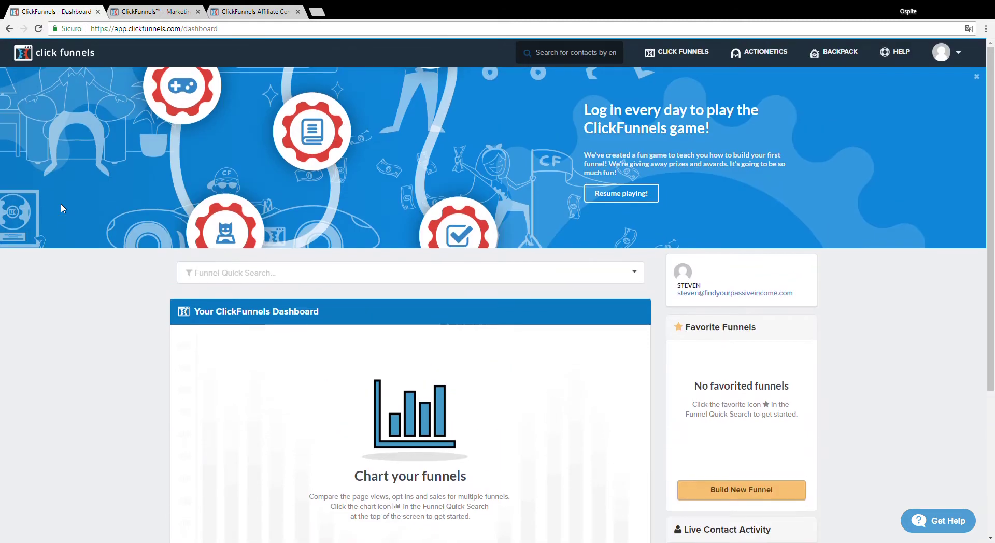
scroll(57, 218, down, 2)
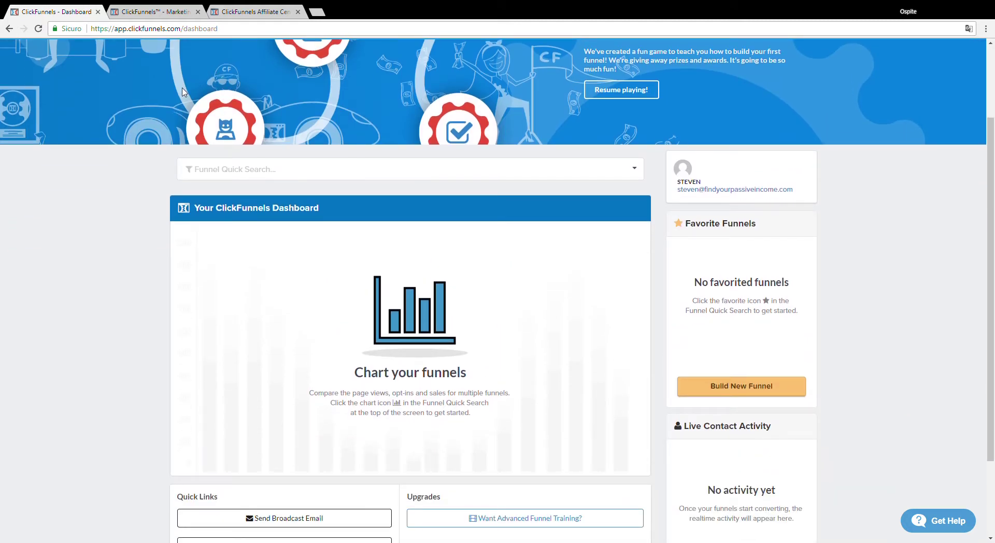
scroll(95, 120, down, 1)
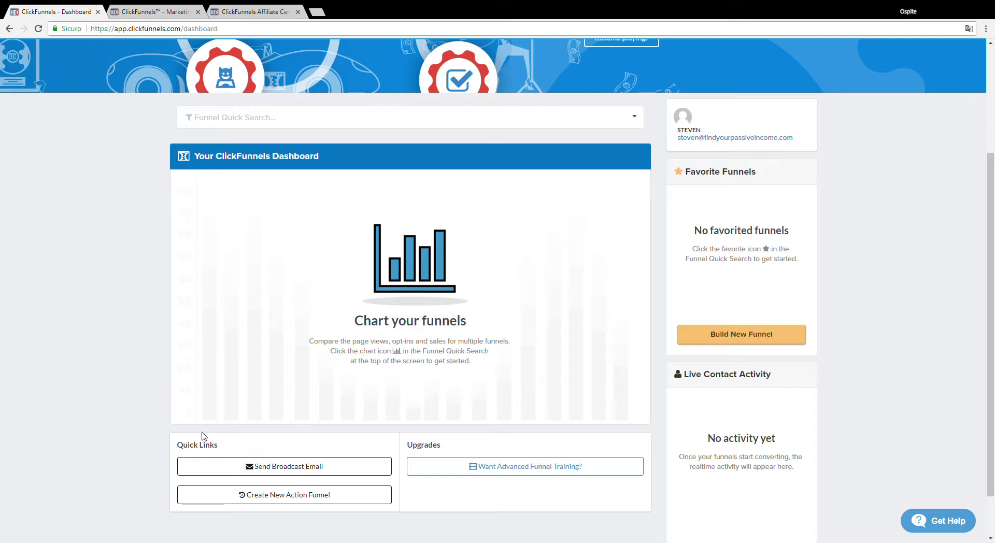
Examine the Quick Links and Upgrades sections of the dashboard and review the page around them
drag(182, 446, 443, 438)
double_click(423, 445)
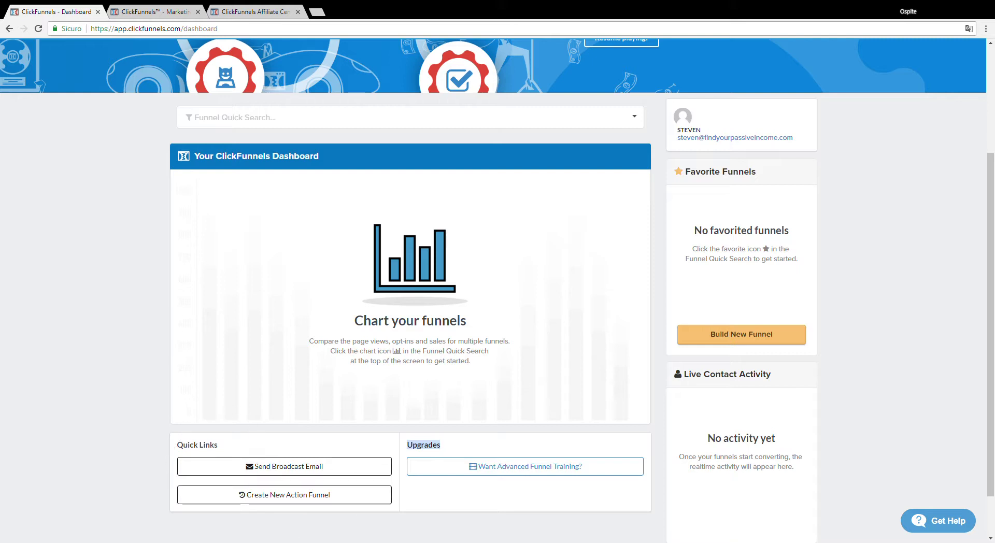
click(71, 266)
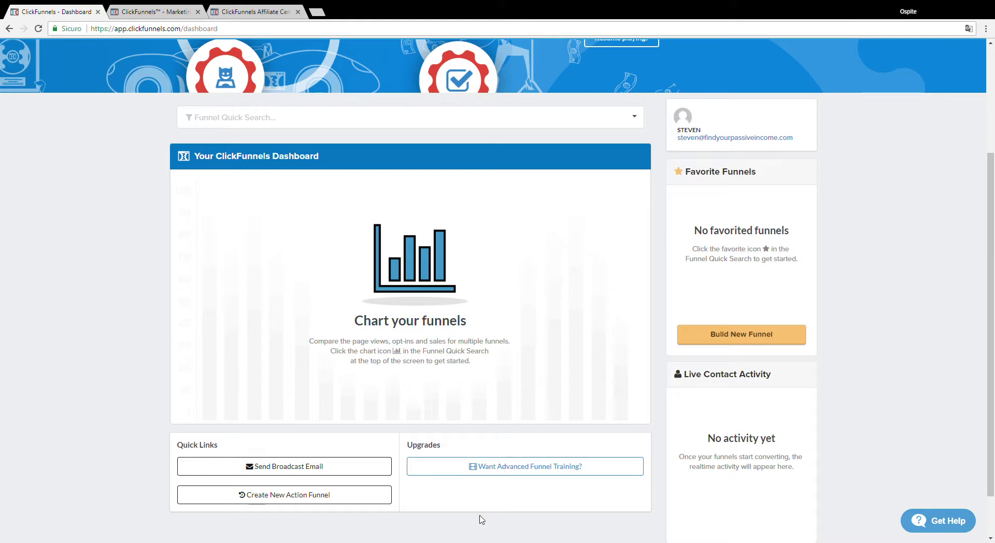
scroll(399, 105, up, 3)
scroll(134, 268, down, 2)
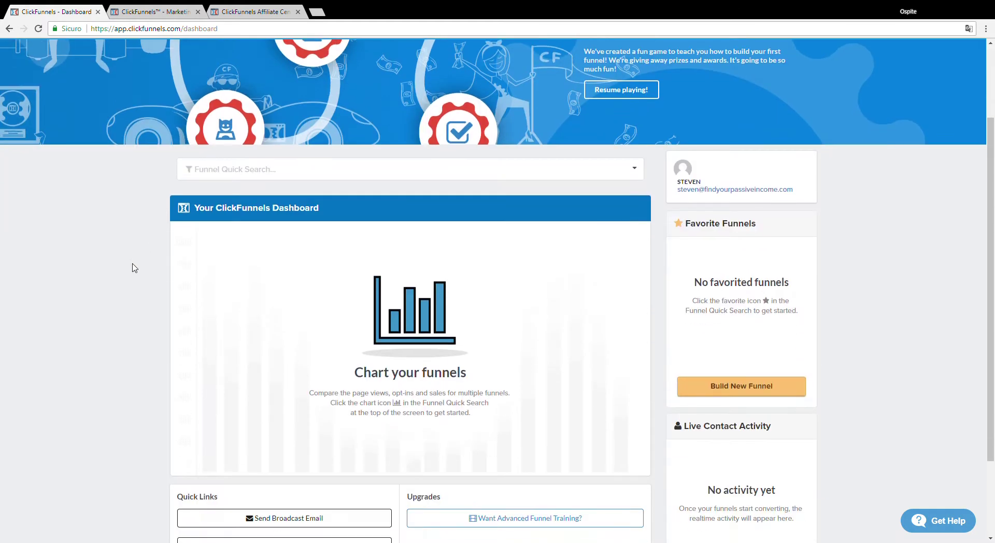
scroll(133, 268, up, 2)
scroll(134, 268, down, 4)
scroll(130, 268, up, 4)
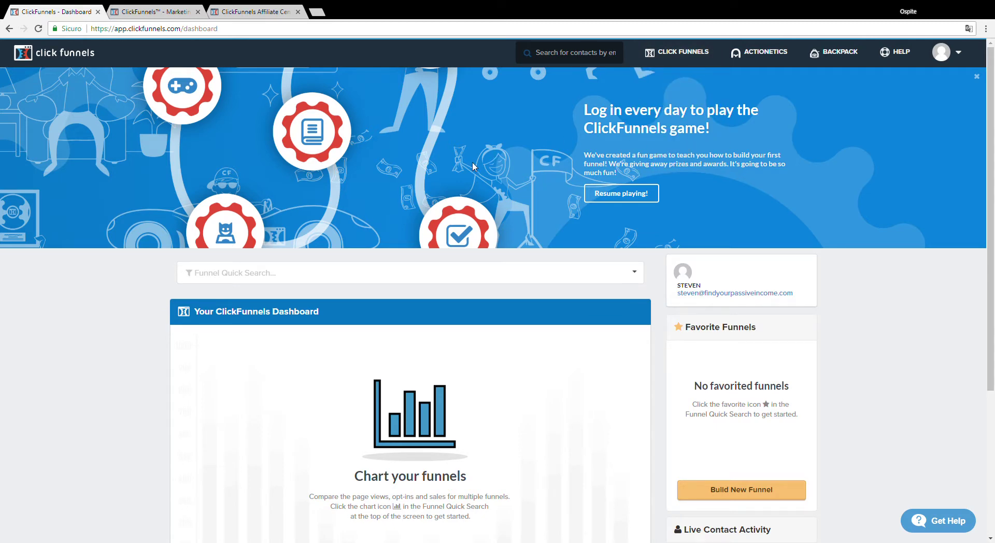
scroll(423, 170, down, 2)
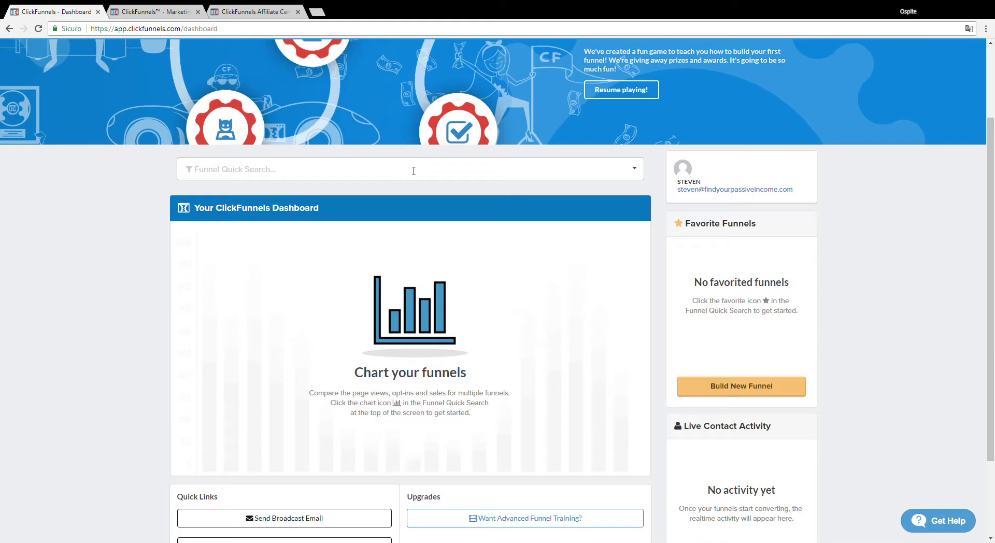
scroll(114, 233, down, 1)
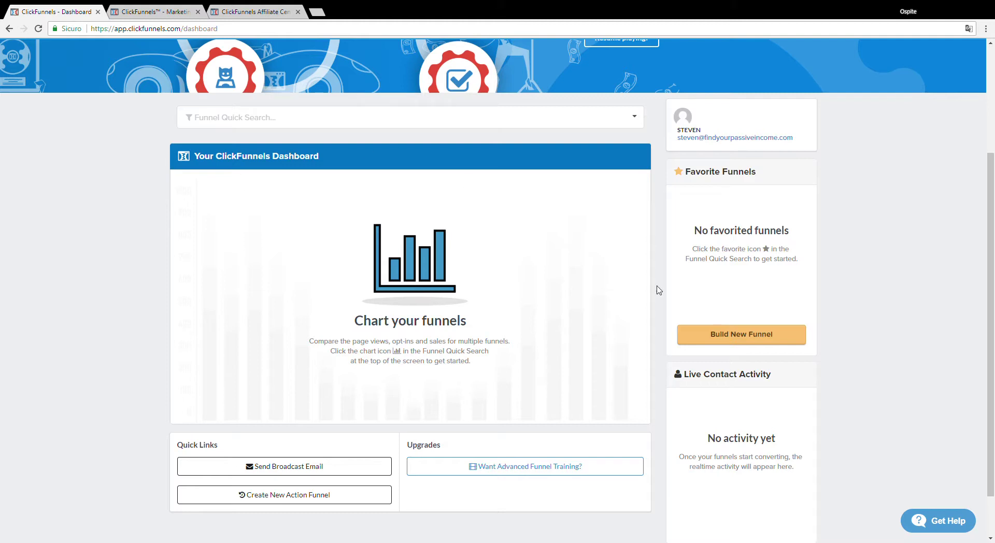
Open the list of existing funnels and view the recently updated ones
scroll(756, 338, up, 3)
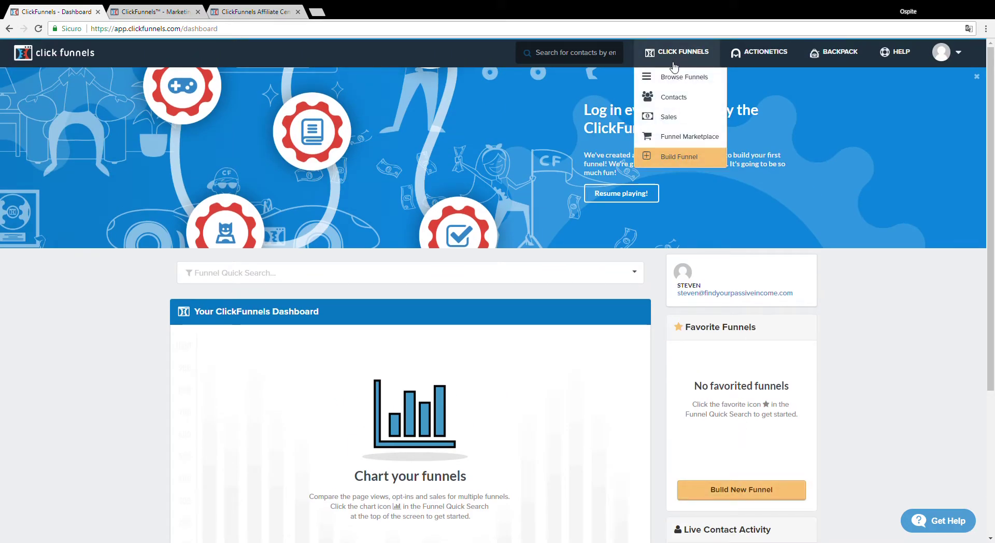
click(668, 77)
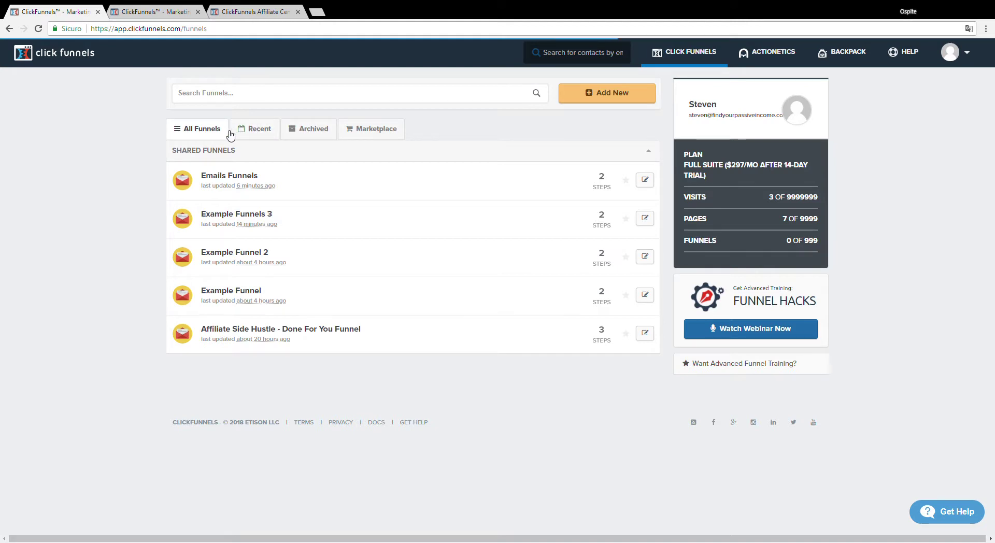
click(254, 129)
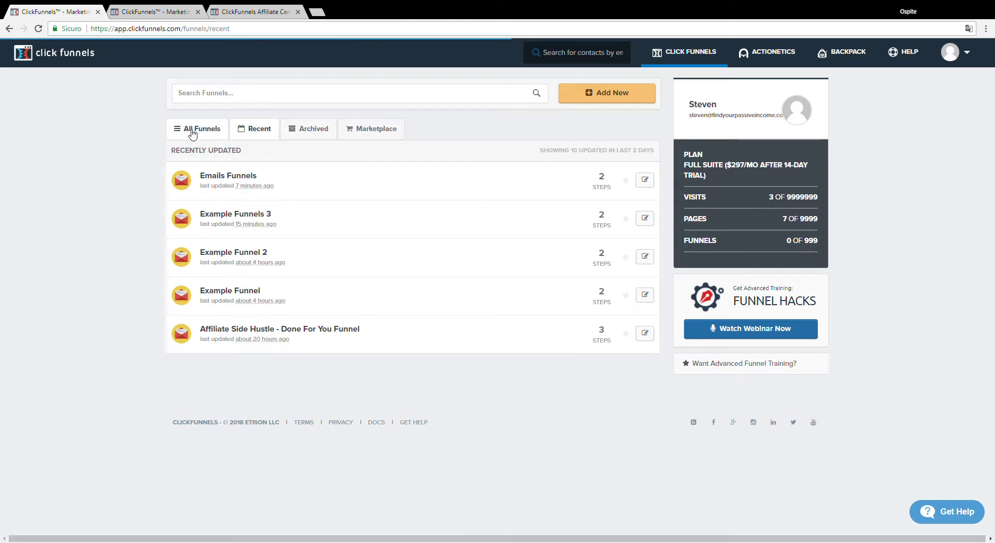
Start adding a funnel with the Cookbook builder and open the Membership Funnel type
click(593, 95)
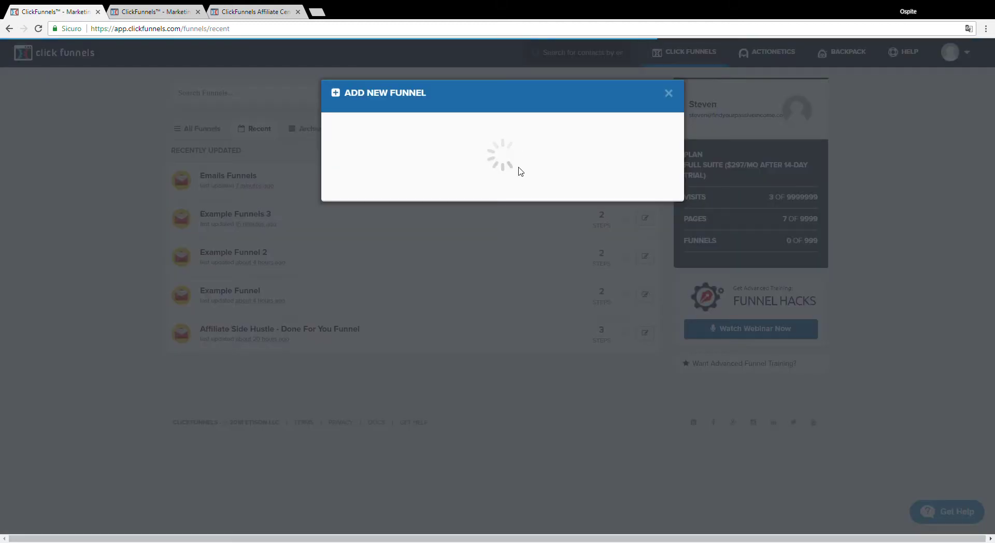
click(362, 367)
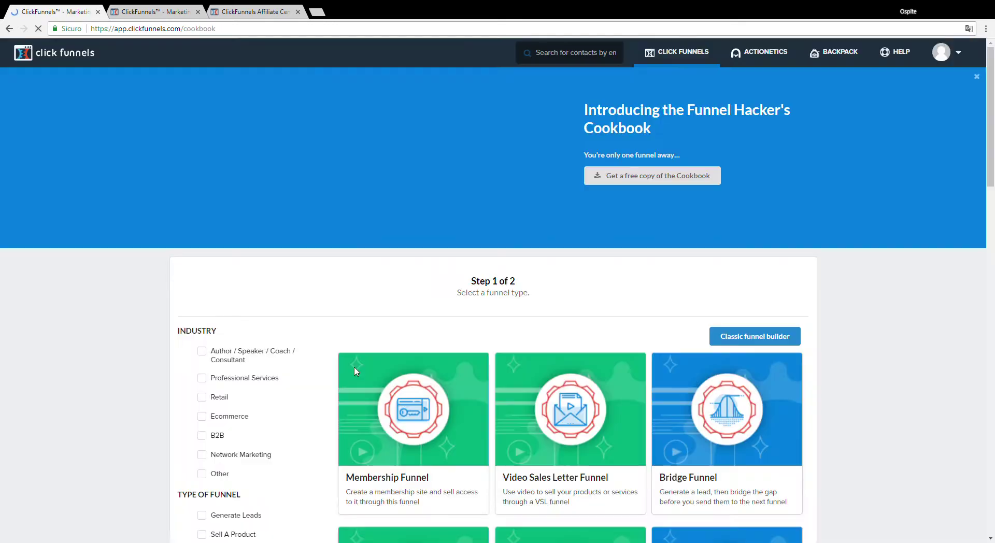
scroll(44, 346, down, 3)
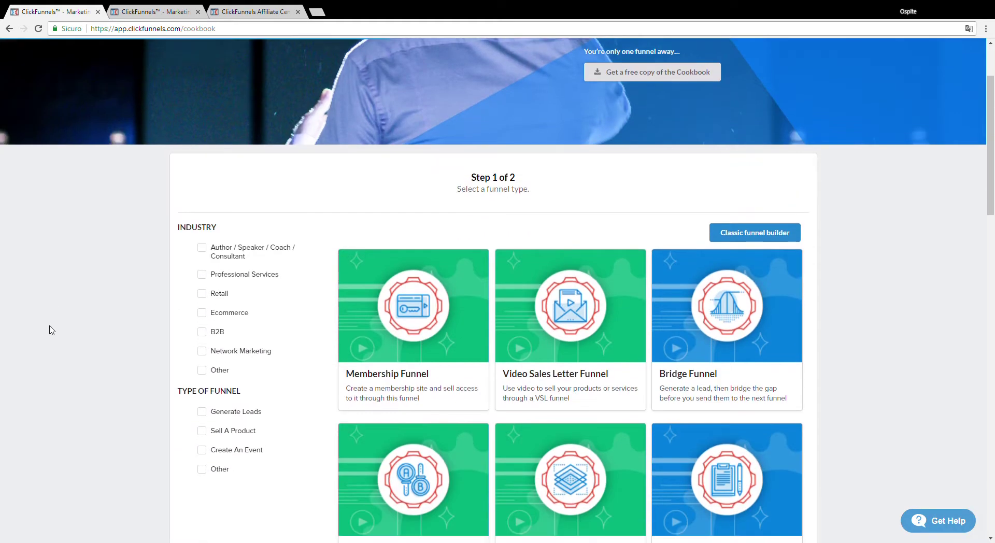
click(446, 254)
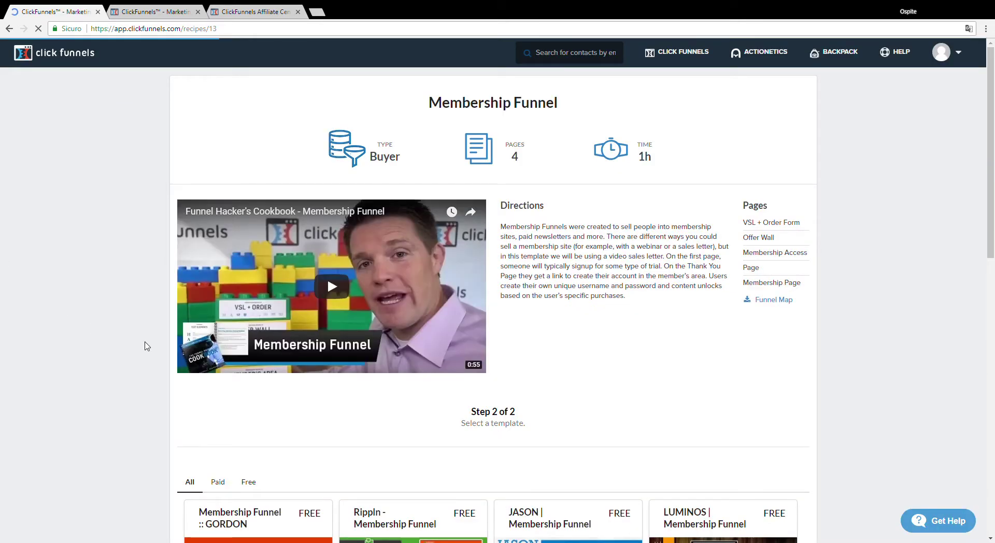
Examine the free and premium templates offered for the Membership Funnel
scroll(280, 404, down, 6)
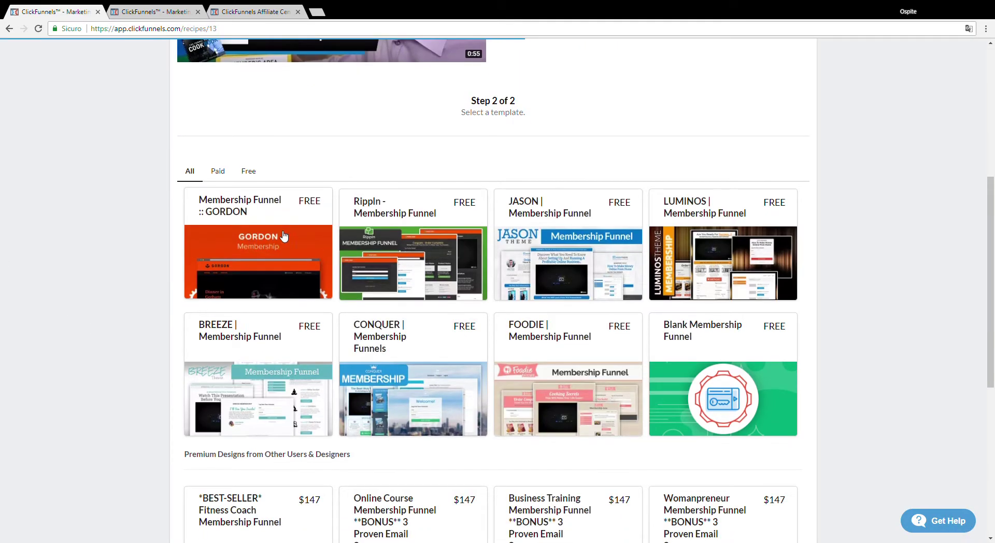
scroll(325, 282, down, 1)
scroll(355, 282, down, 6)
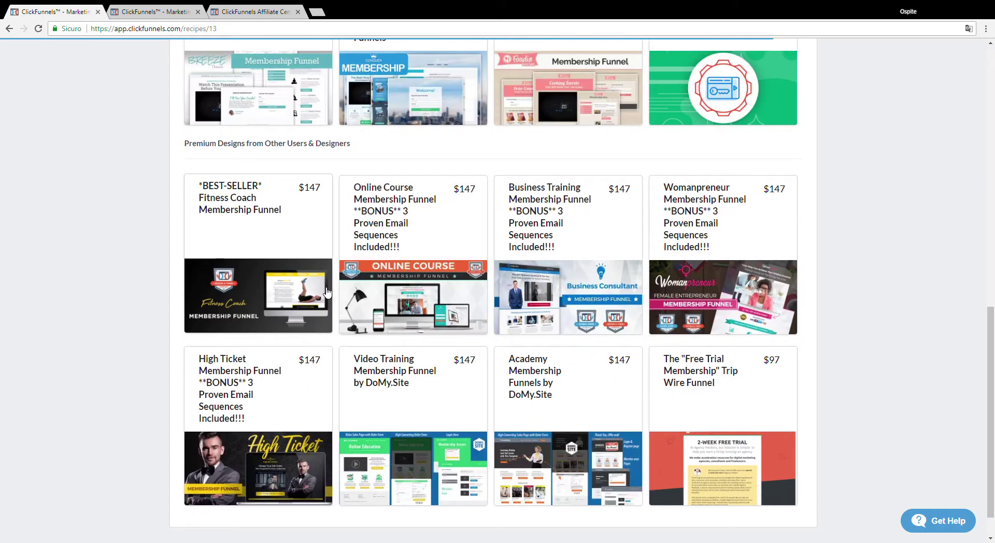
scroll(197, 369, up, 11)
scroll(197, 369, up, 1)
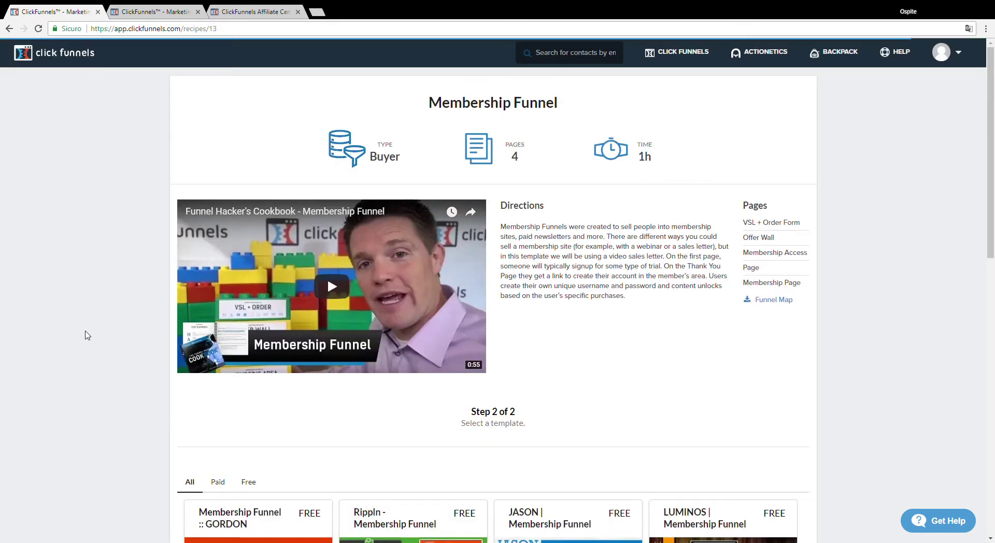
Return to the funnel list and start a new funnel in the Classic Funnel Builder with the Collect Emails goal
mouse_move(695, 65)
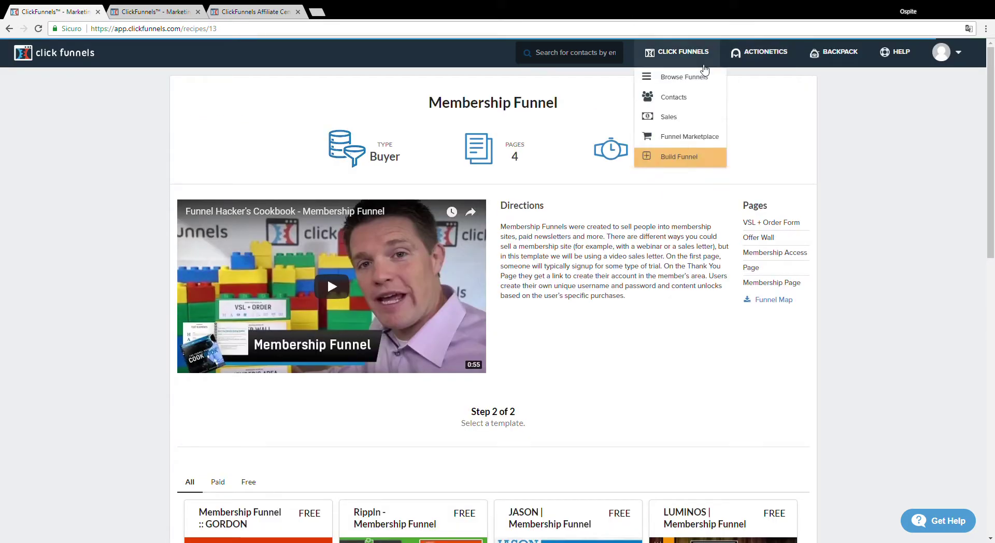
click(674, 80)
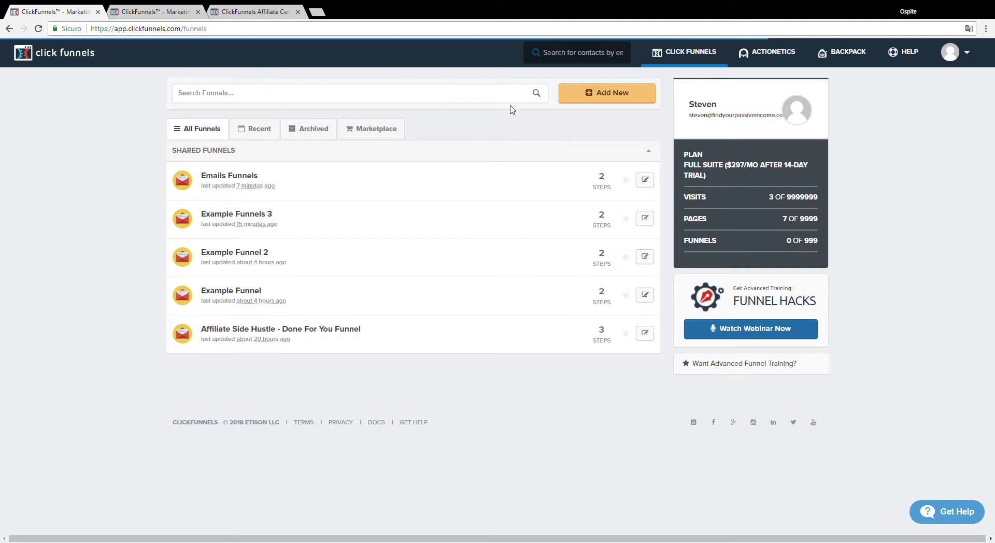
click(596, 94)
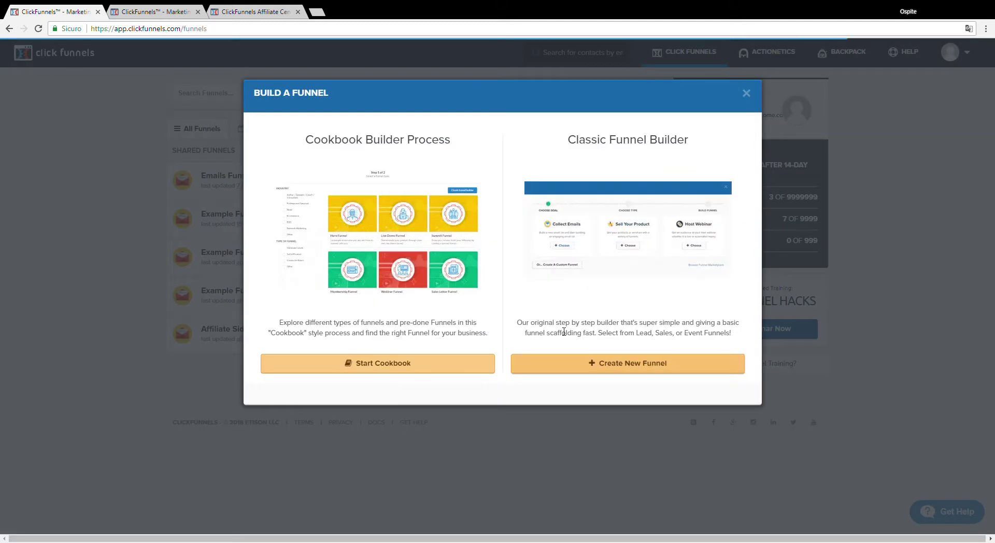
click(580, 360)
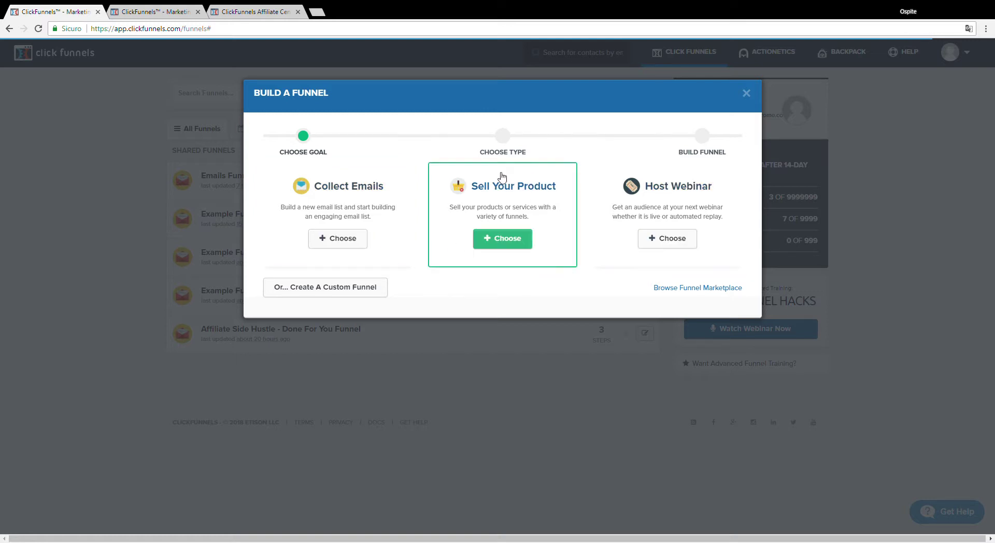
click(342, 238)
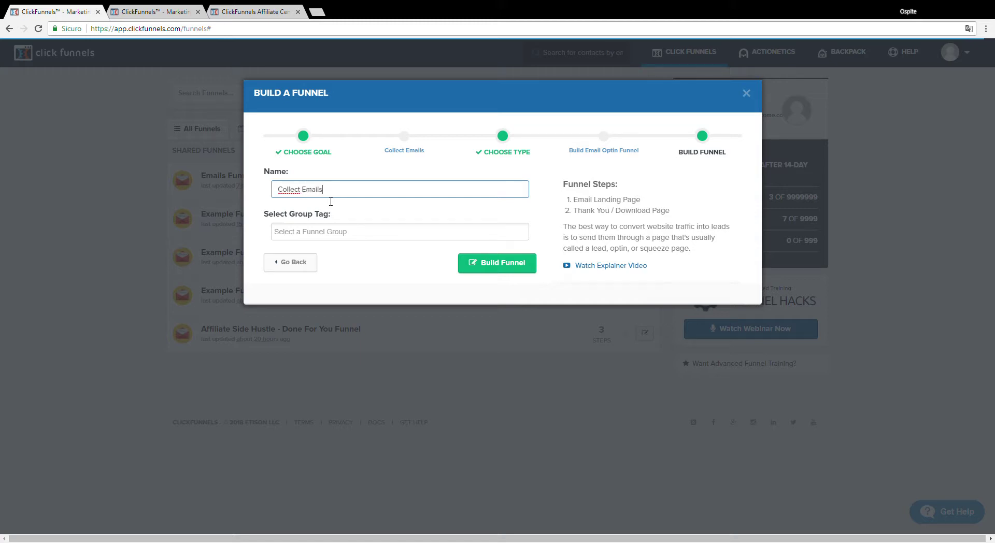
Build the optin funnel under the name Collect Emails with the Shared Funnels group tag
key(Tab)
text(sha)
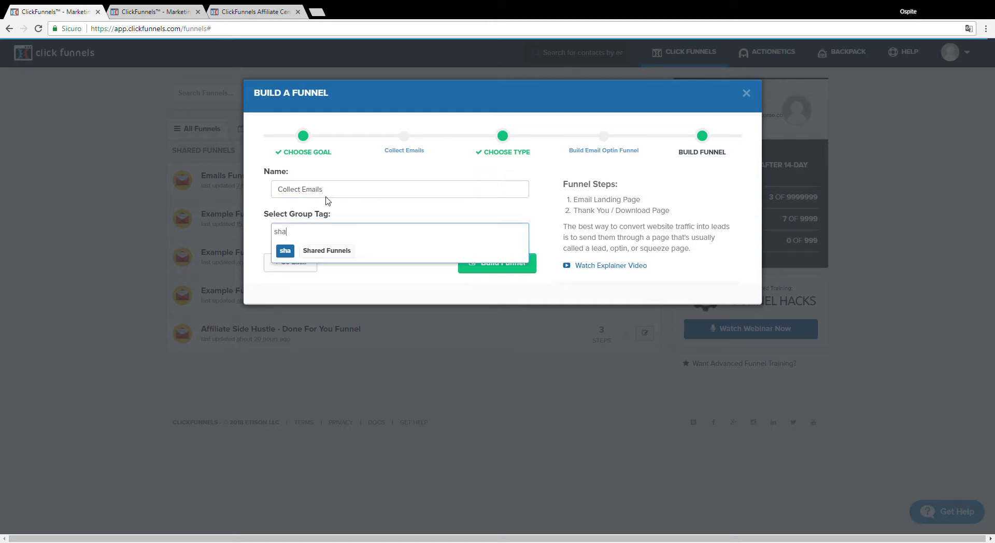
click(334, 251)
click(461, 266)
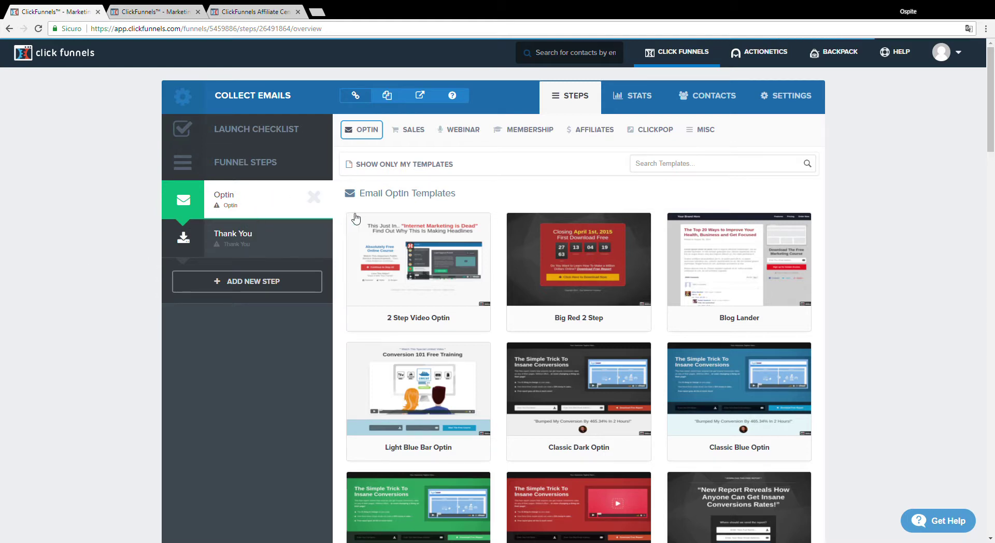
Browse the email optin templates, apply Classic Blue Optin to the Optin step, and open its page for editing
mouse_move(610, 256)
scroll(817, 288, down, 3)
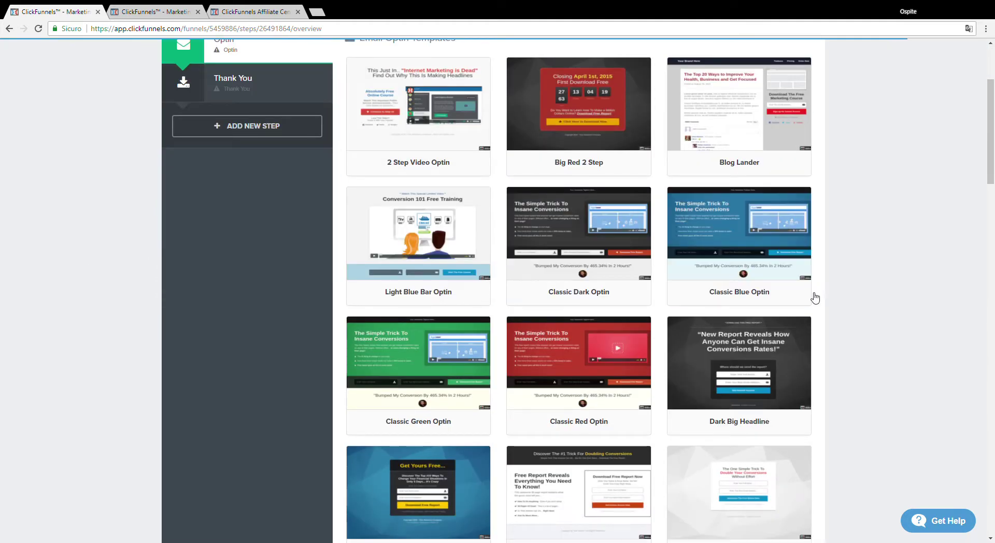
scroll(815, 299, down, 4)
scroll(816, 298, down, 13)
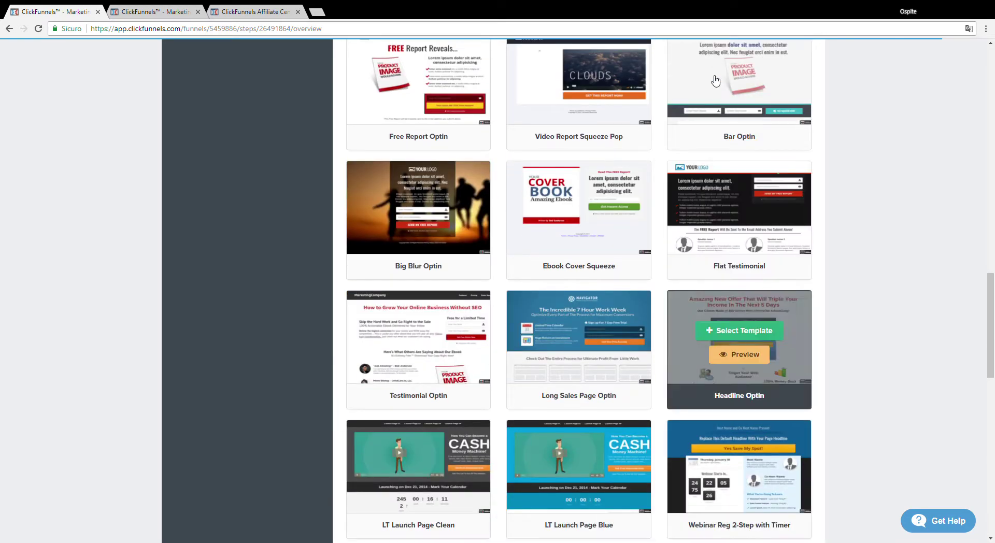
scroll(710, 259, up, 20)
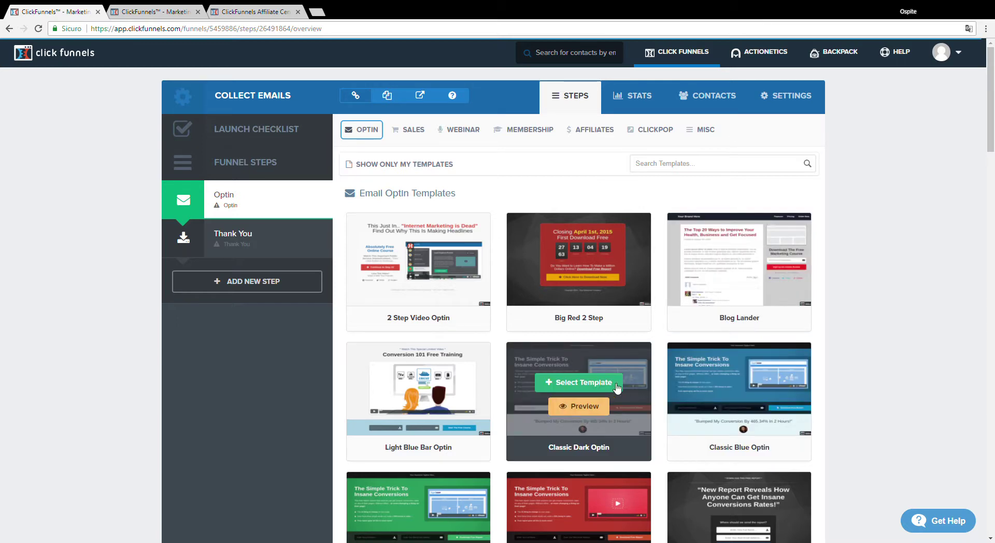
click(728, 383)
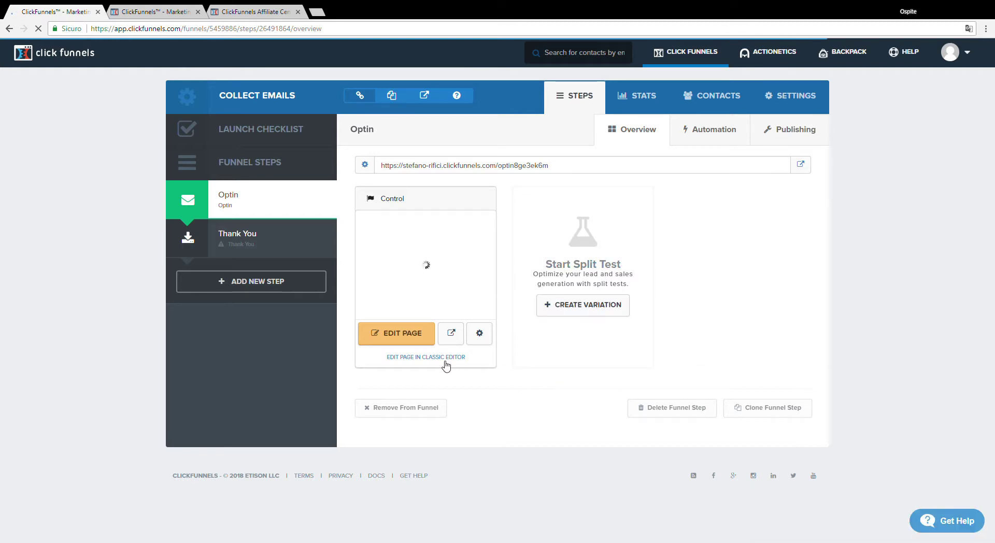
click(401, 334)
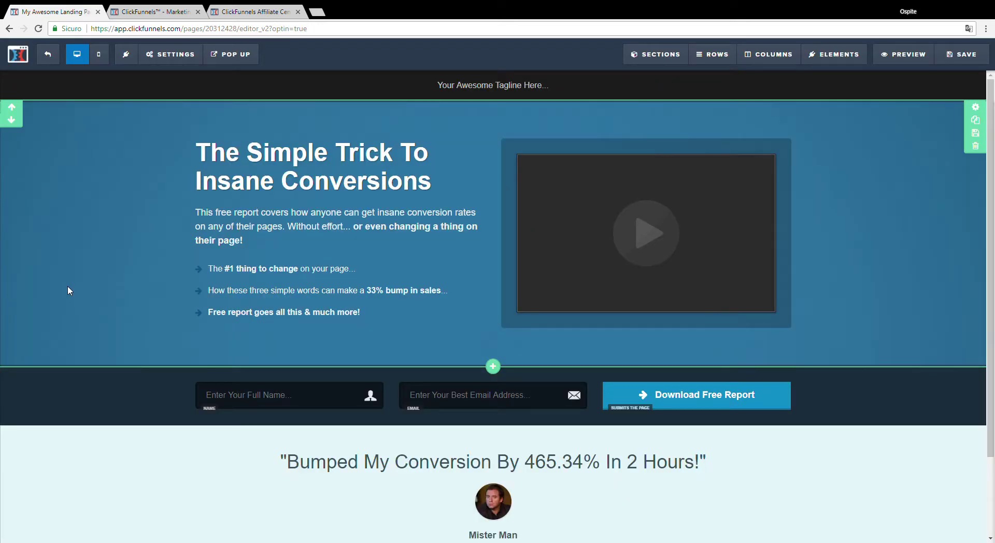
Apply the Orange Button theme to the Download Free Report button
scroll(162, 206, down, 1)
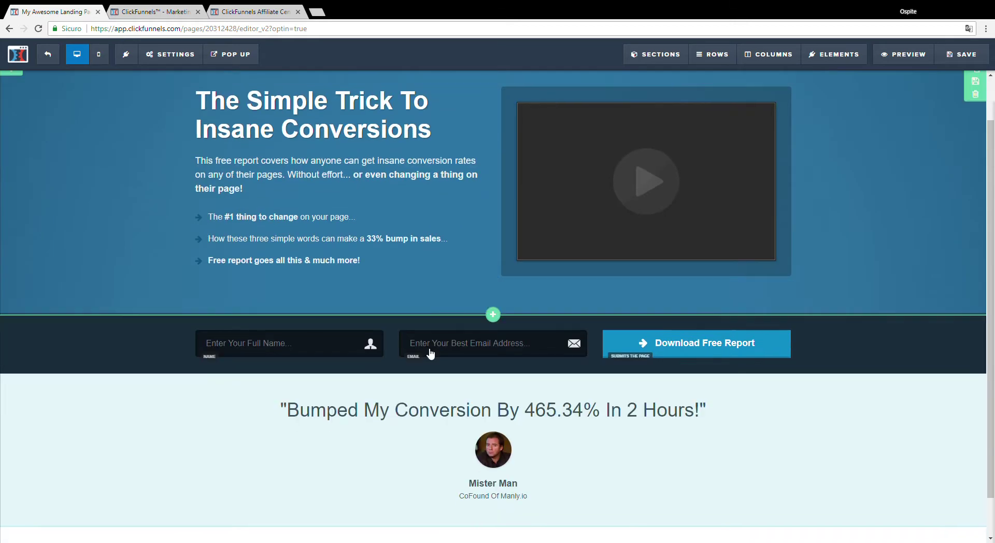
click(671, 346)
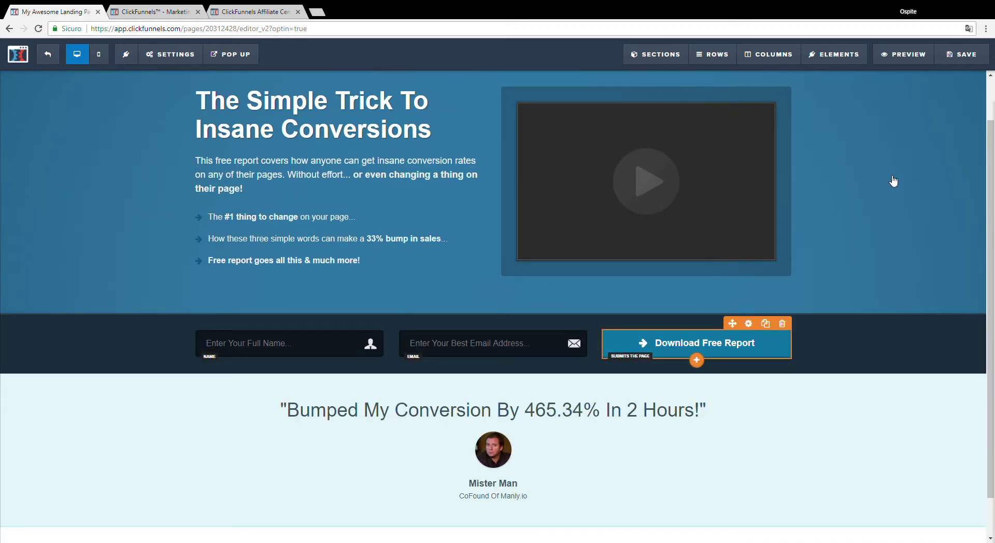
click(724, 332)
click(864, 109)
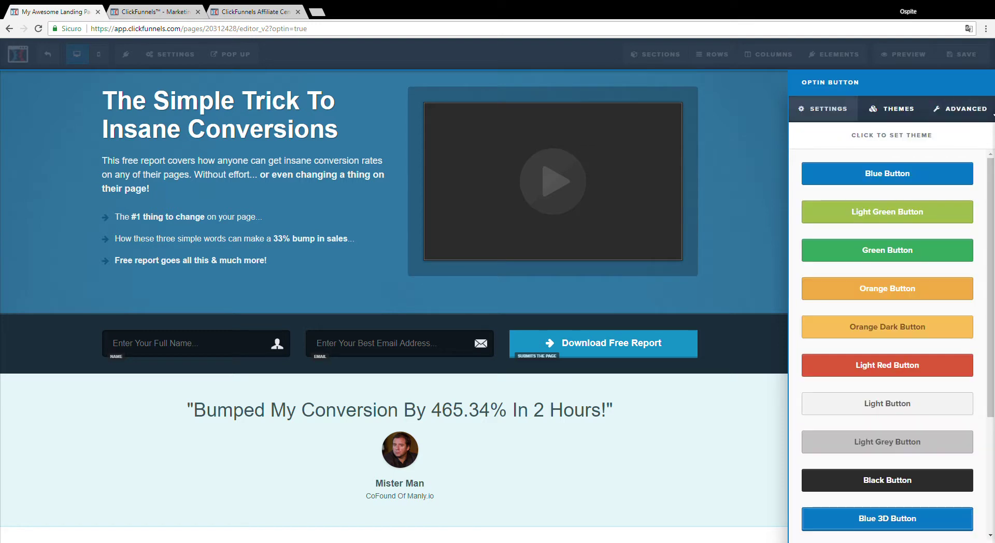
click(834, 111)
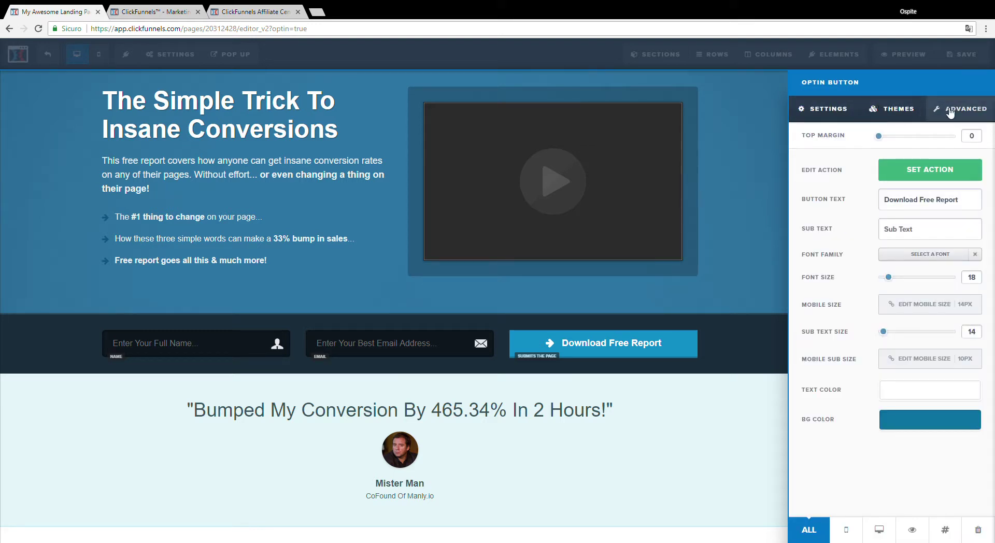
click(951, 111)
click(887, 117)
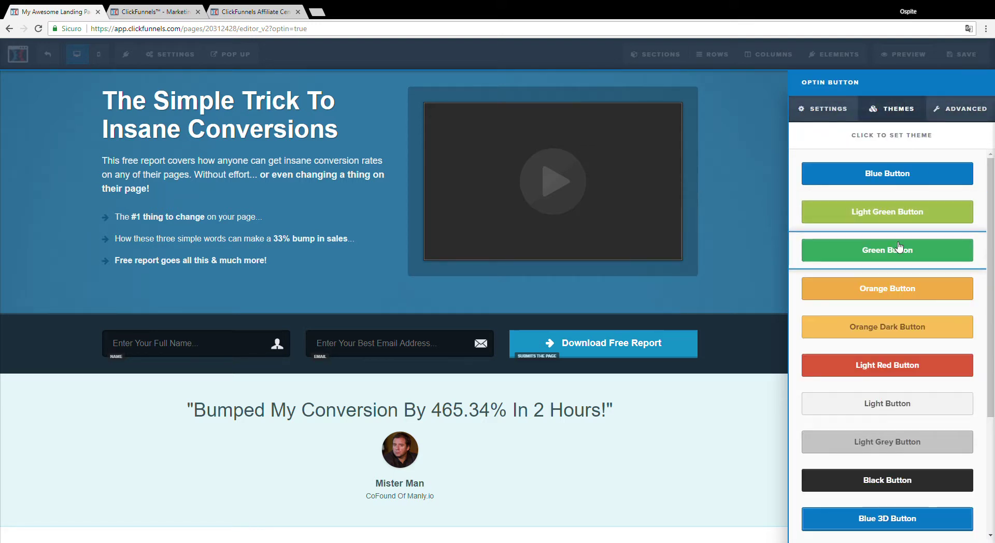
click(841, 295)
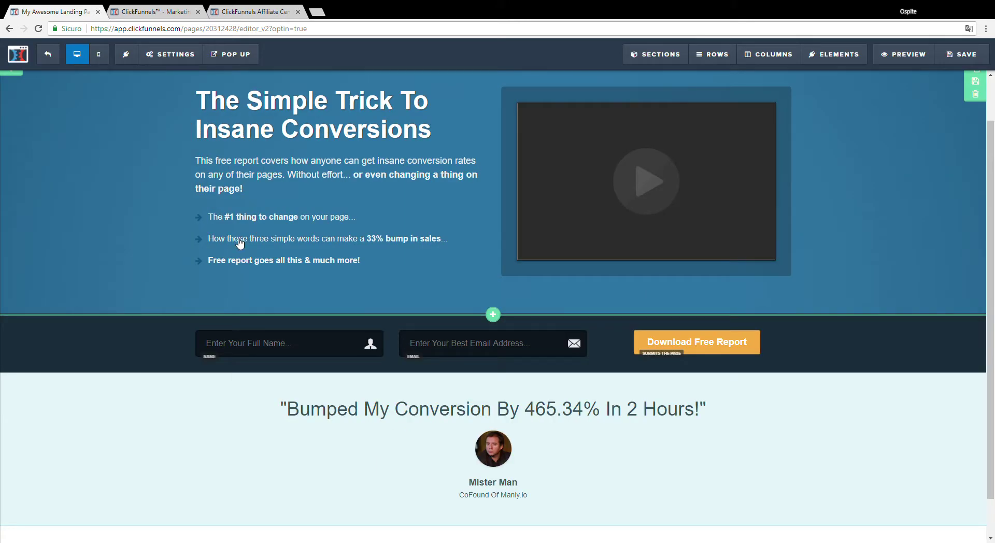
Move the row with the name field, email field and download button down into the testimonial section
mouse_move(837, 66)
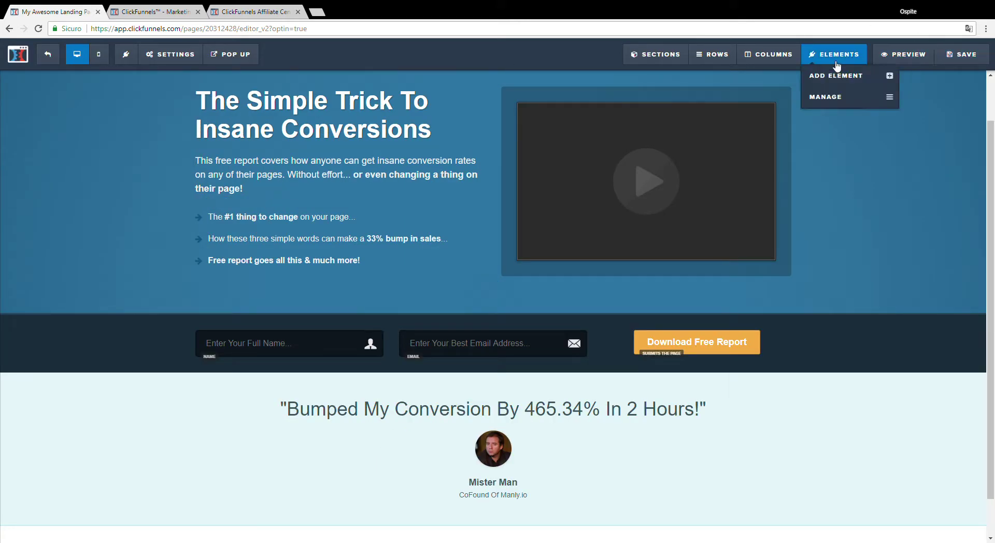
mouse_move(648, 58)
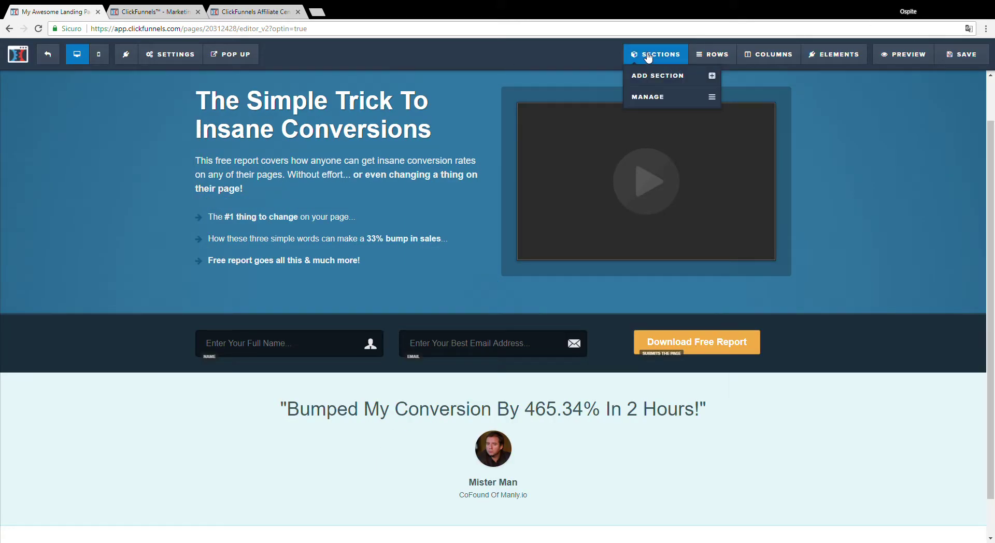
mouse_move(701, 51)
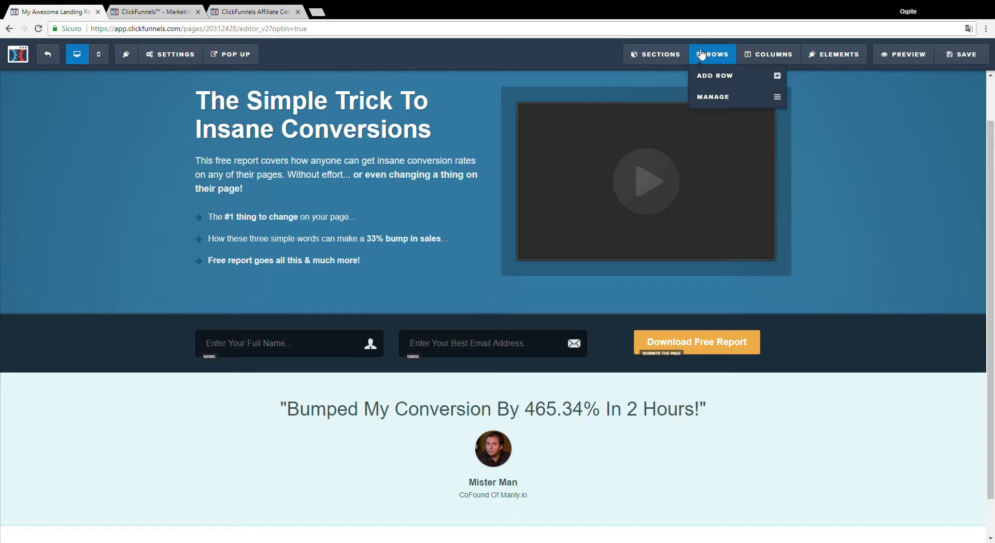
scroll(716, 390, down, 1)
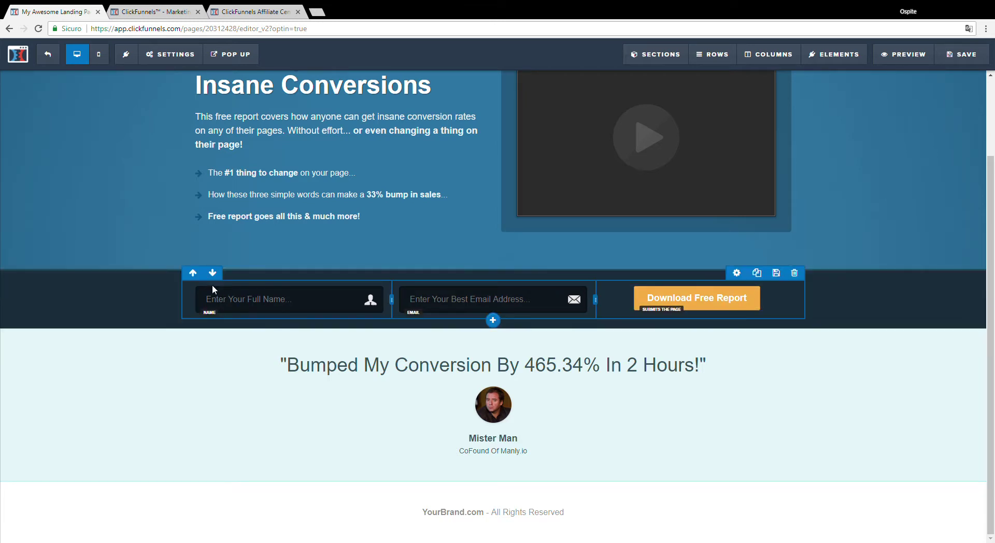
click(212, 273)
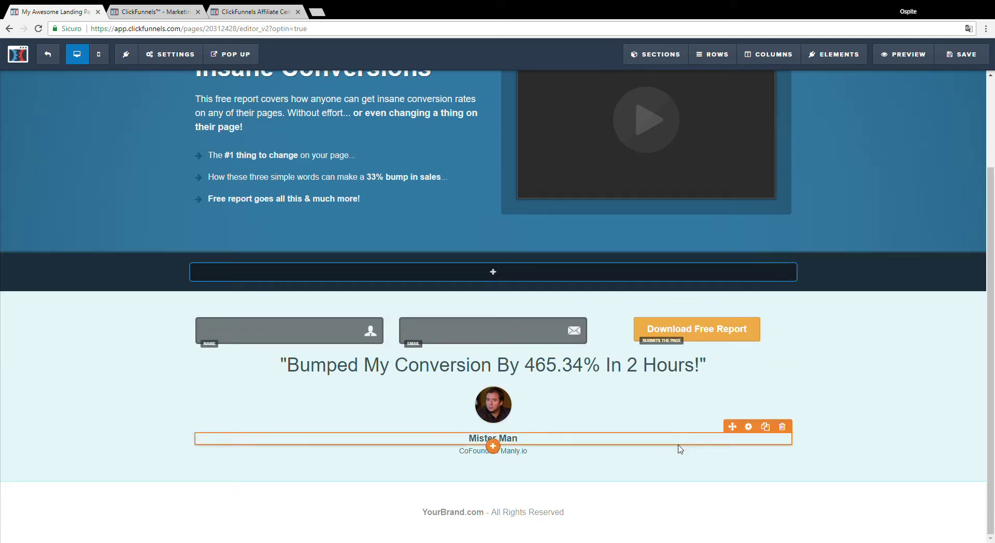
Check the page's mobile layout and return to the desktop layout to look over the page
scroll(90, 404, up, 2)
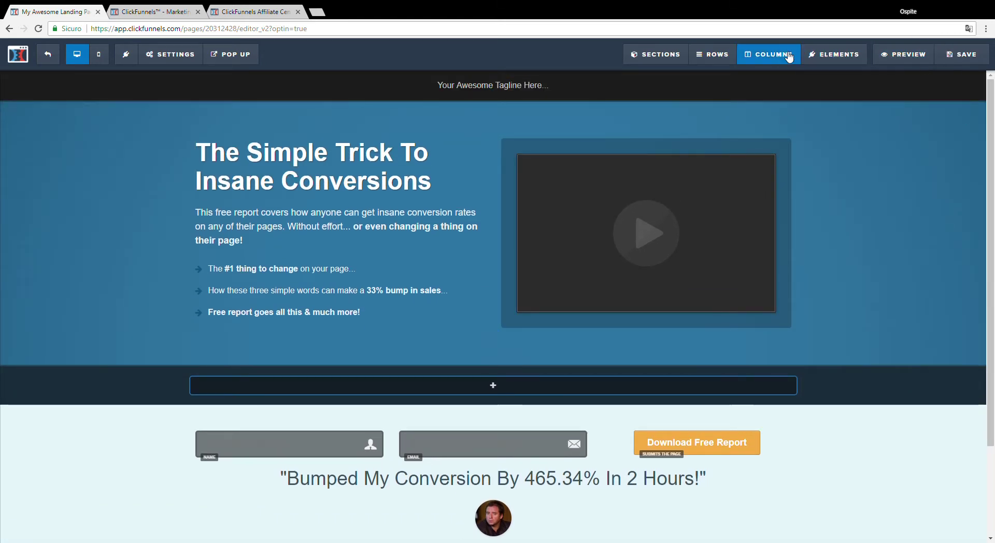
scroll(103, 228, down, 2)
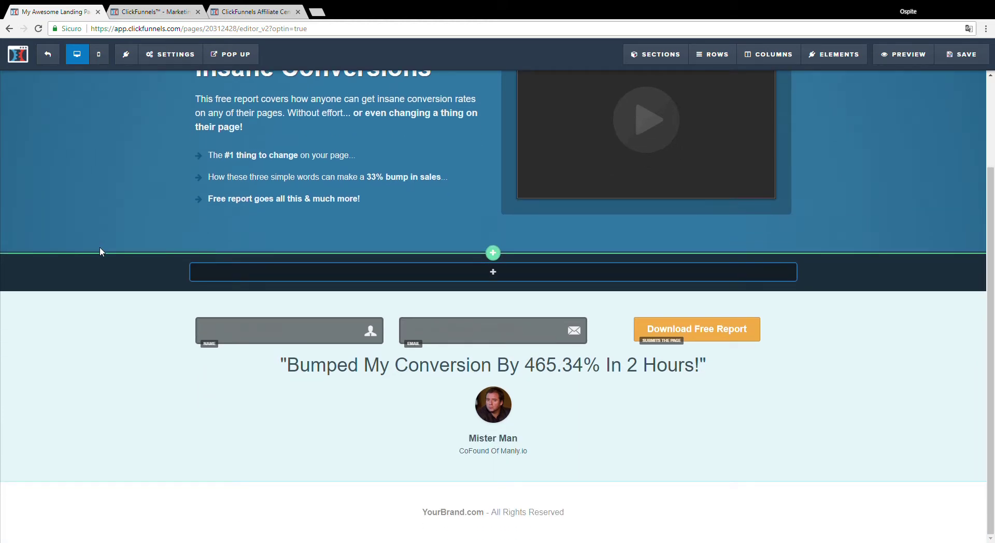
scroll(101, 253, up, 2)
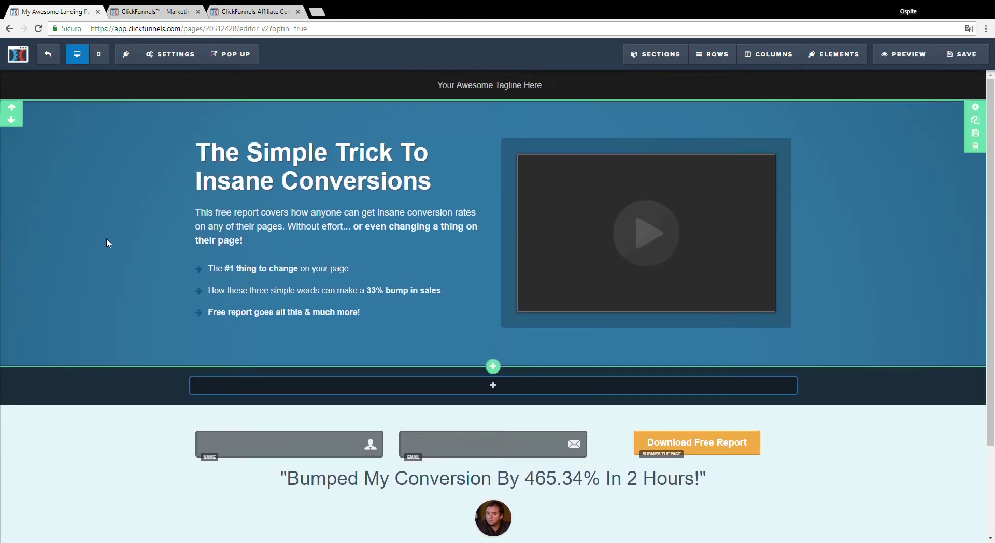
mouse_move(188, 65)
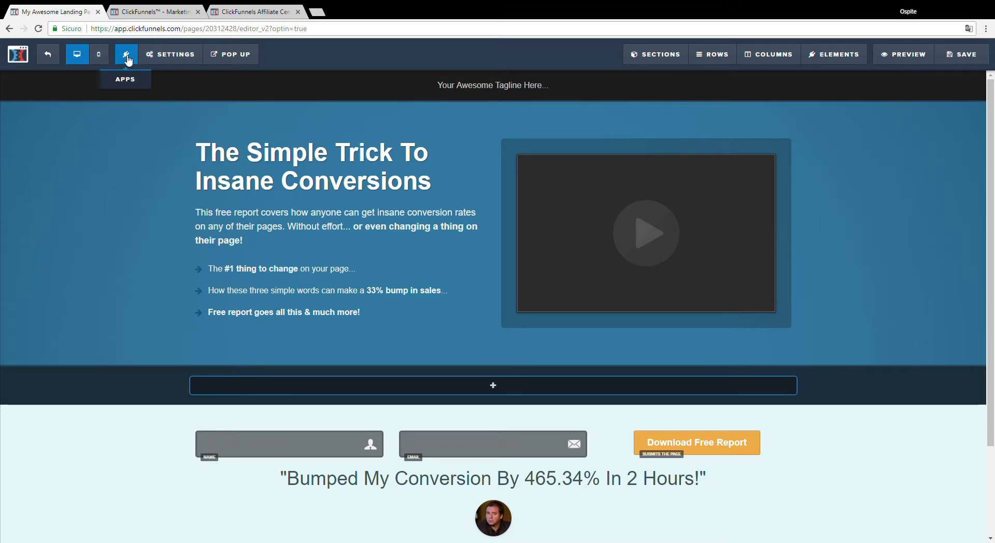
click(111, 61)
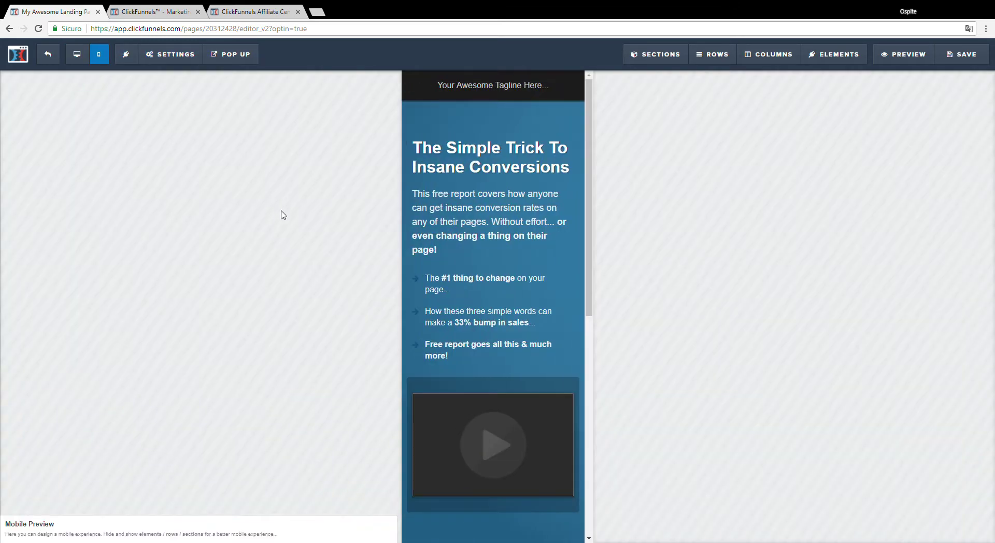
click(87, 59)
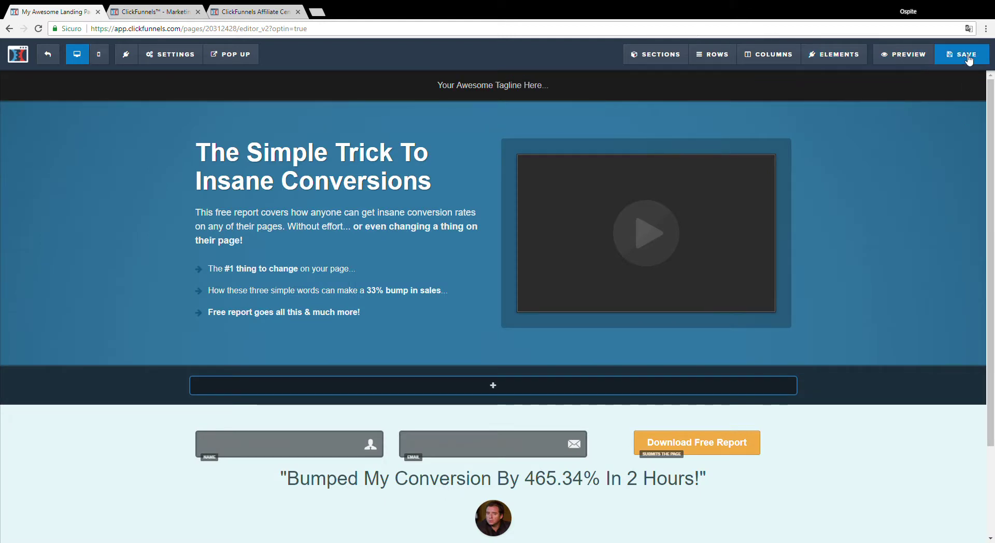
scroll(719, 317, down, 3)
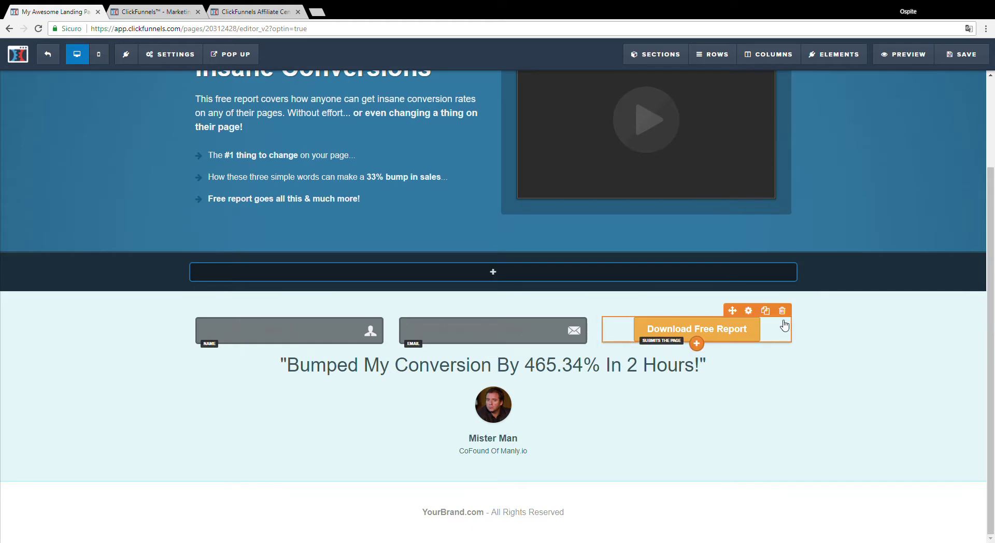
scroll(119, 350, up, 3)
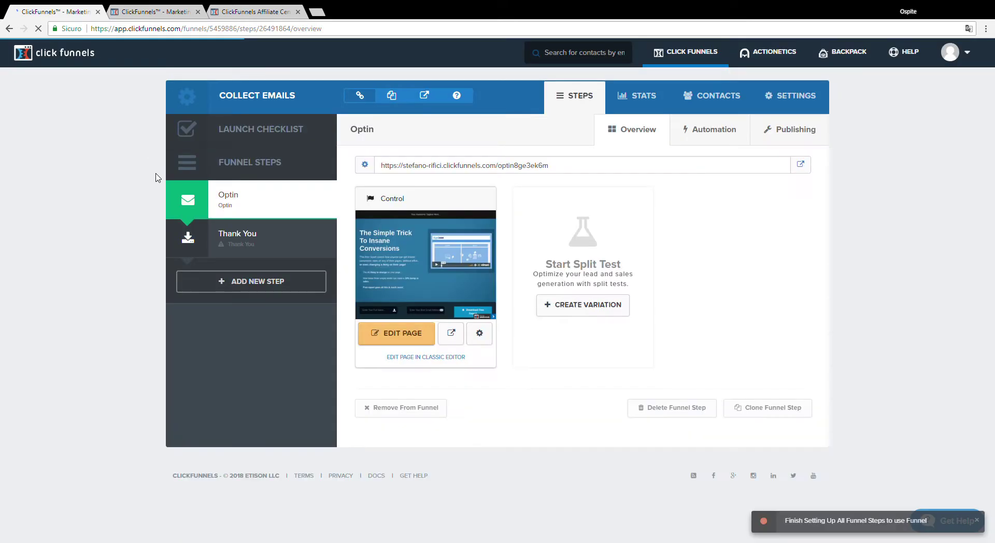
Open the funnel's Thank You step and apply the "First Download Free" page template to it
click(248, 239)
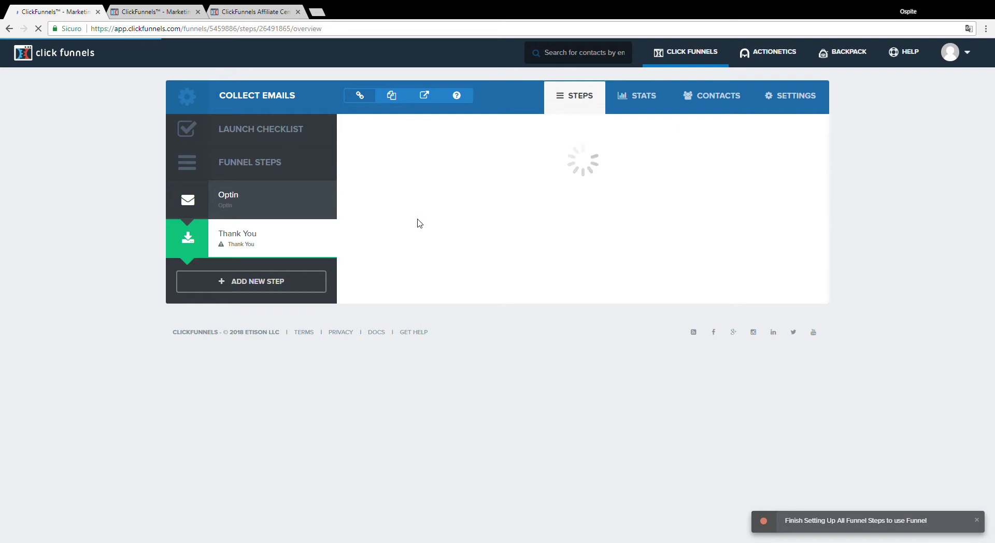
mouse_move(420, 225)
click(436, 254)
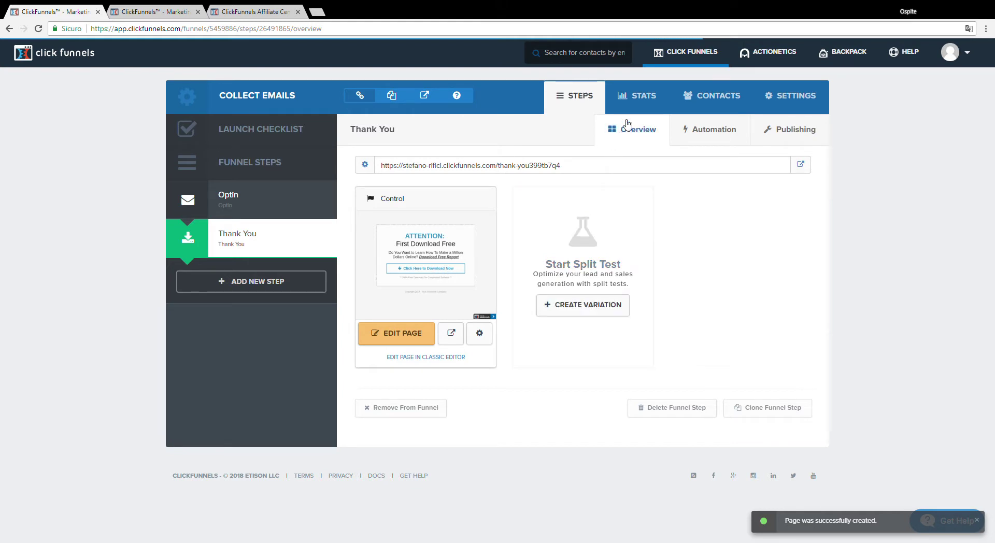
Review the funnel's stats and contacts, and examine its settings through the Zapier, webhook and third-party membership integrations
click(648, 102)
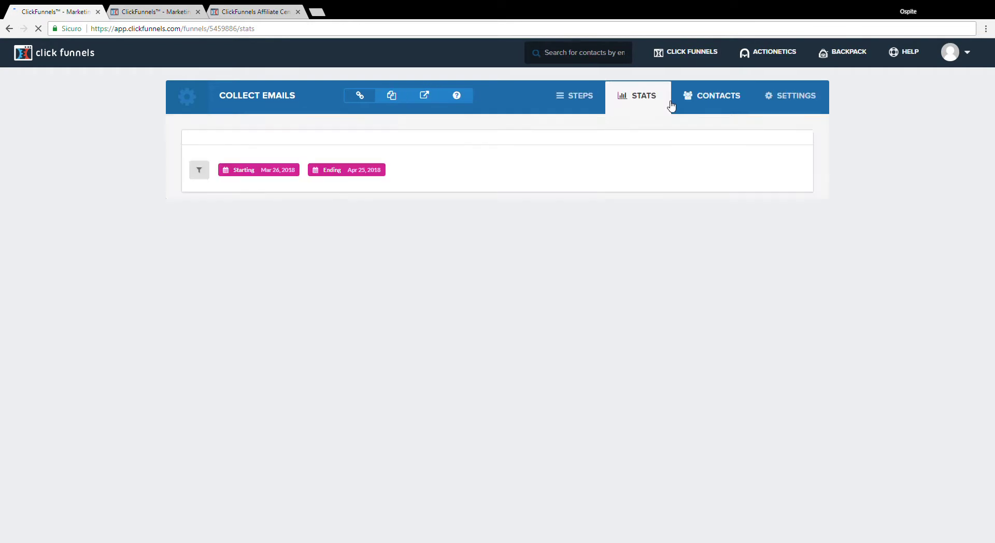
click(700, 98)
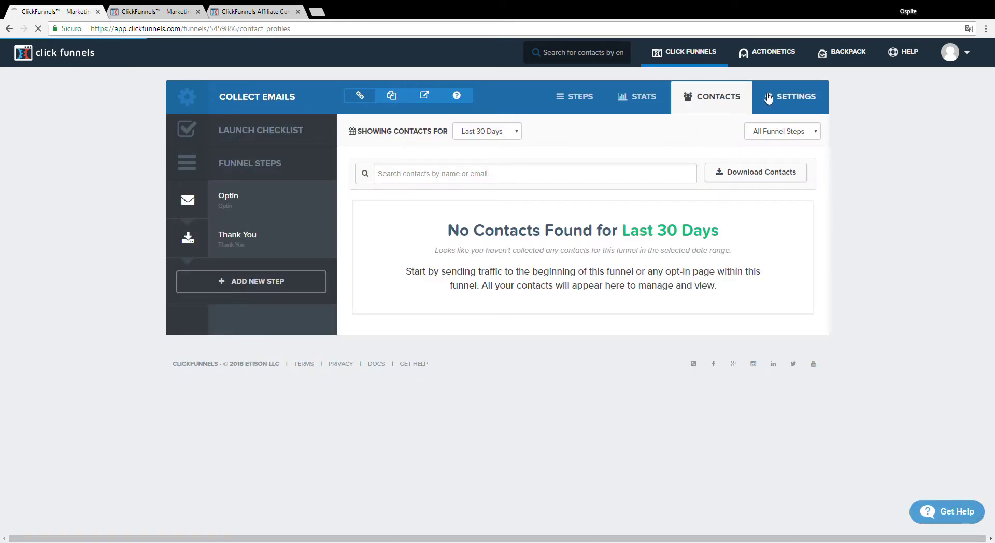
click(768, 98)
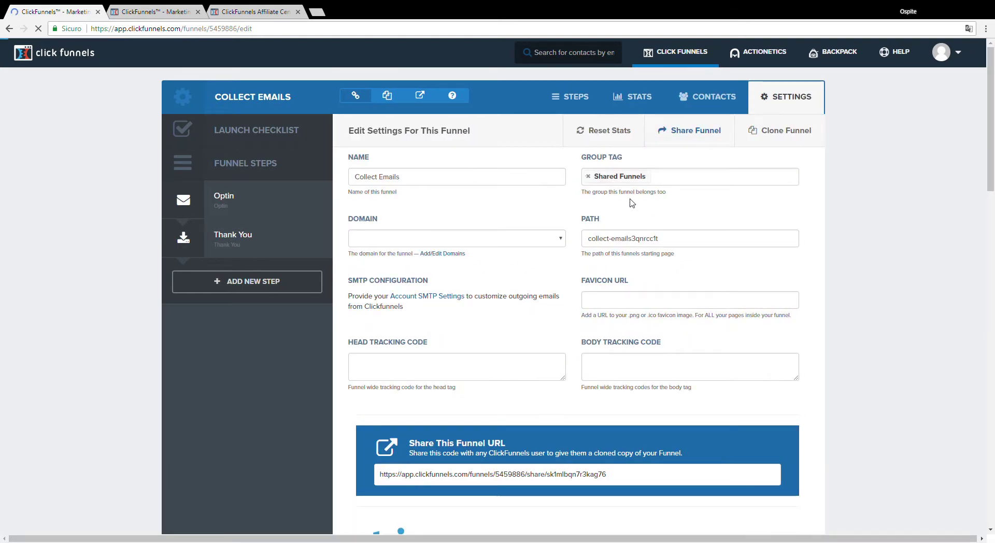
scroll(570, 197, down, 2)
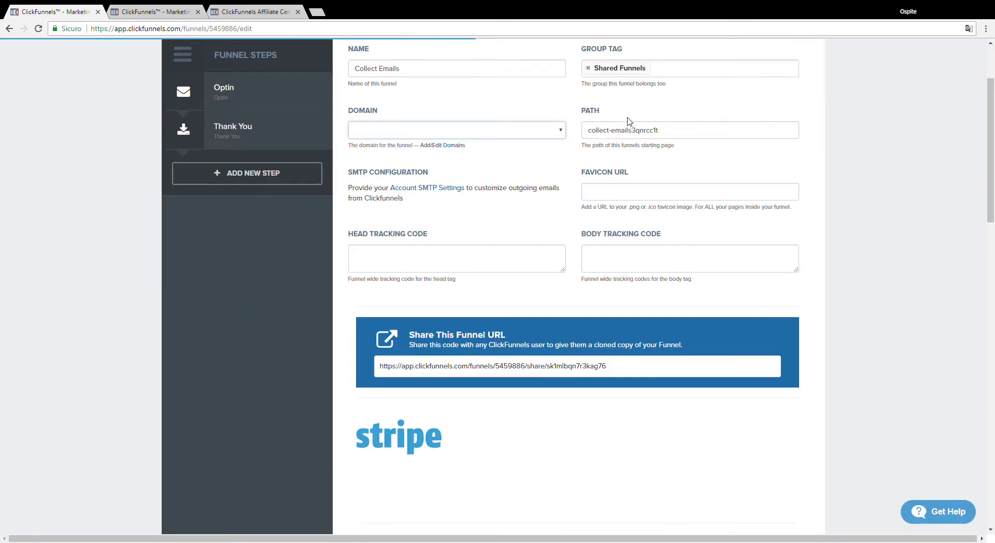
scroll(570, 135, down, 1)
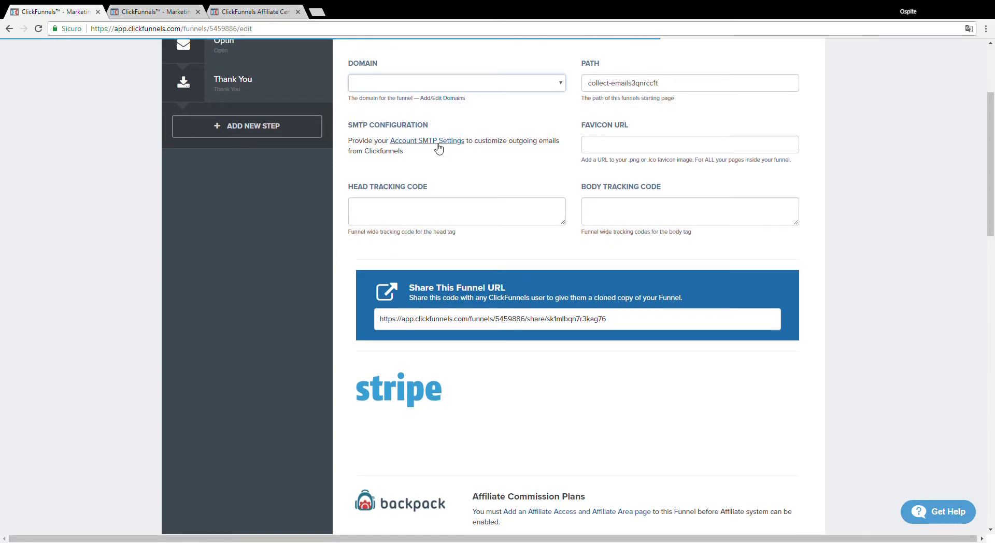
scroll(438, 149, down, 2)
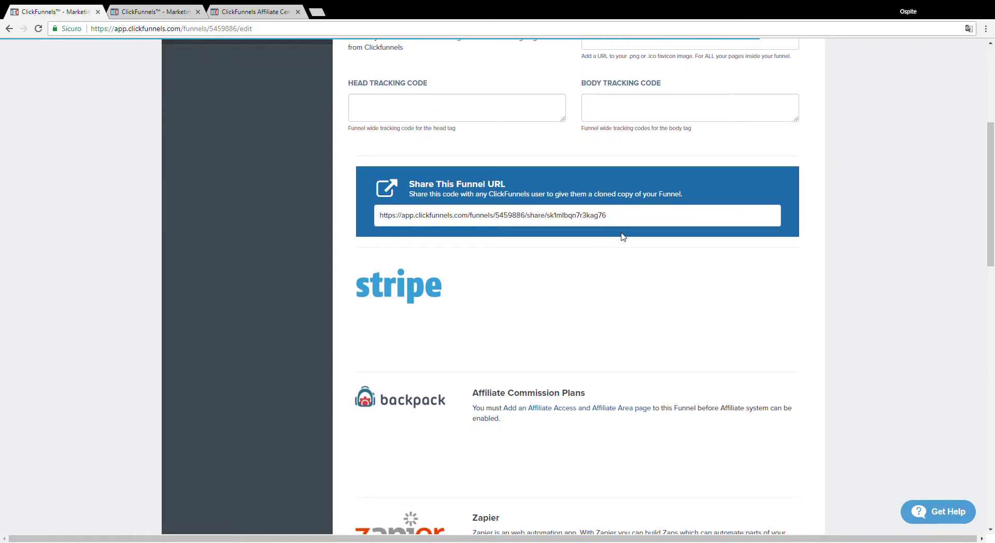
scroll(624, 233, down, 4)
scroll(466, 197, down, 13)
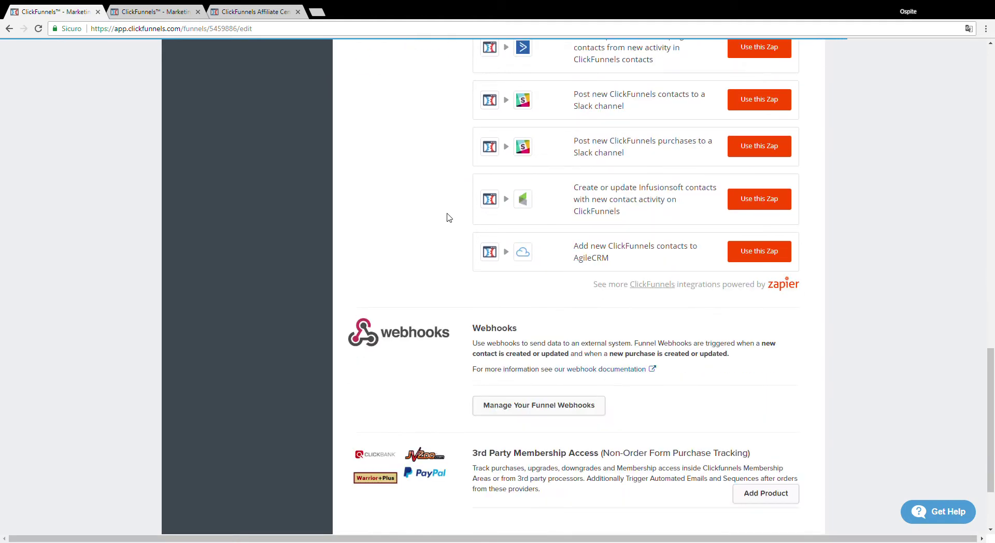
scroll(523, 207, up, 12)
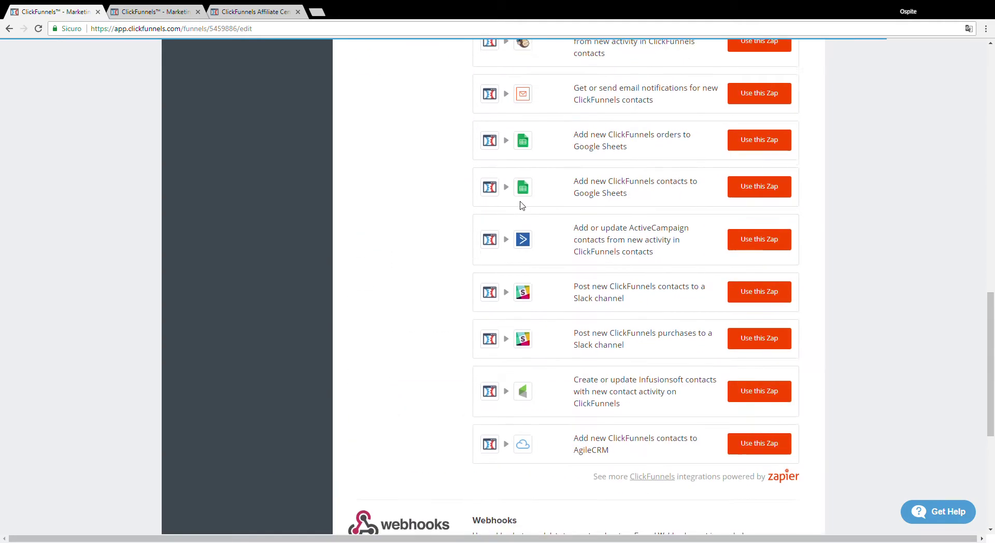
scroll(521, 224, up, 10)
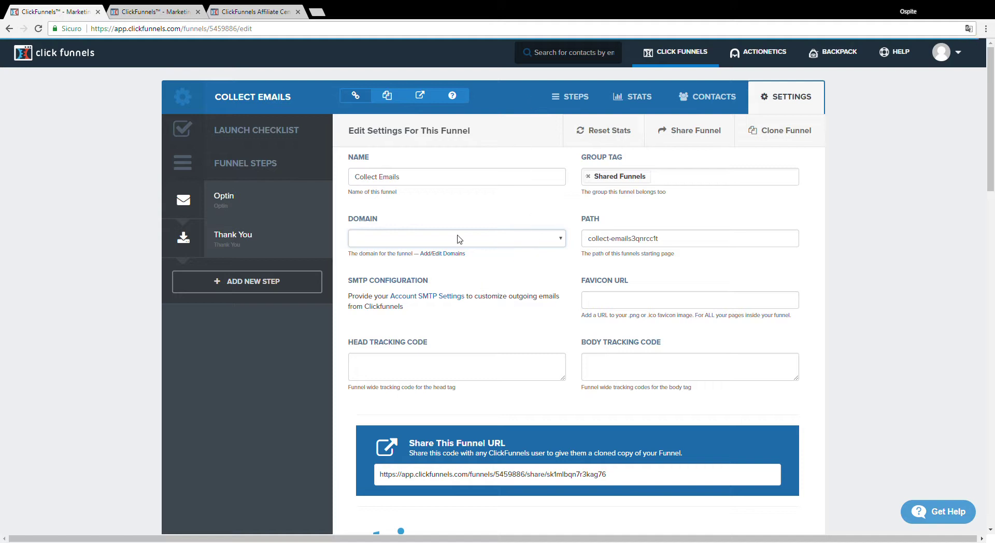
Review the funnel's domain and SMTP configuration settings, and check the Optin step's automation events for everyone
double_click(373, 221)
double_click(392, 282)
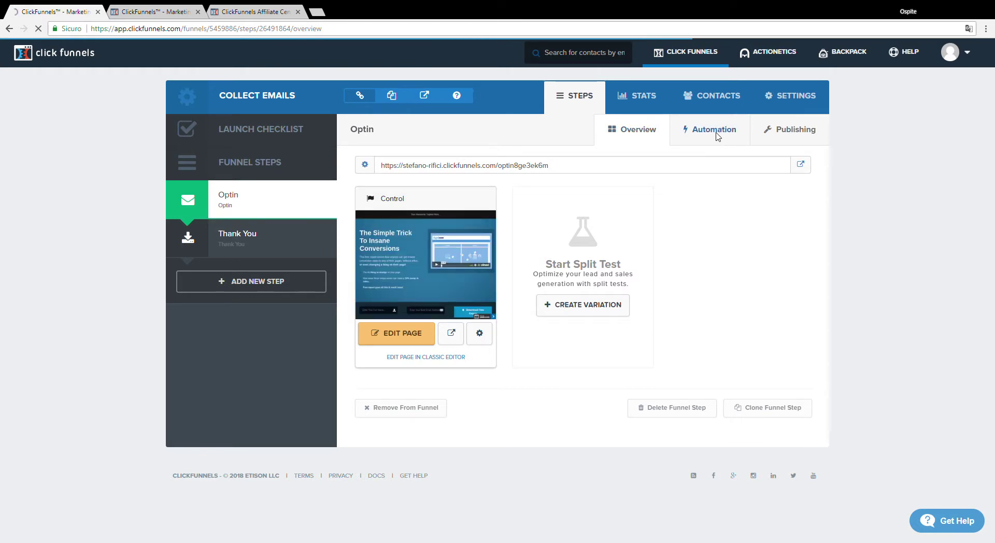
click(718, 136)
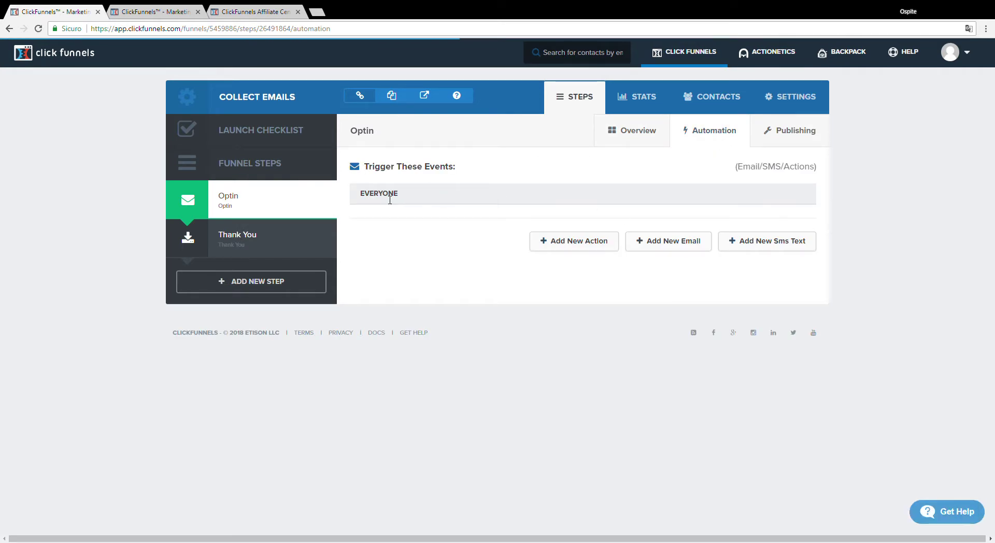
drag(398, 198, 348, 199)
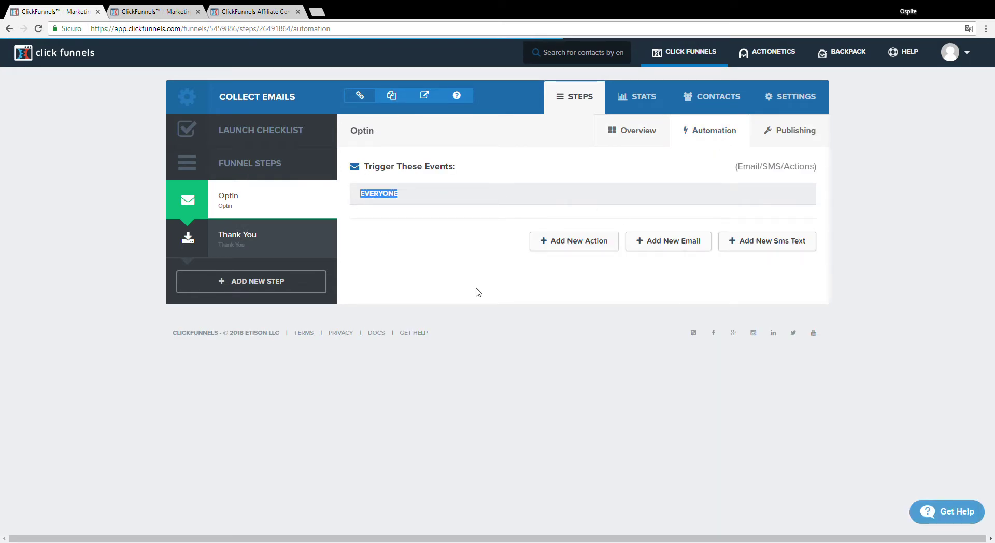
Examine the new funnel action form and its list choices for the Optin step, and close it without creating an action
click(580, 247)
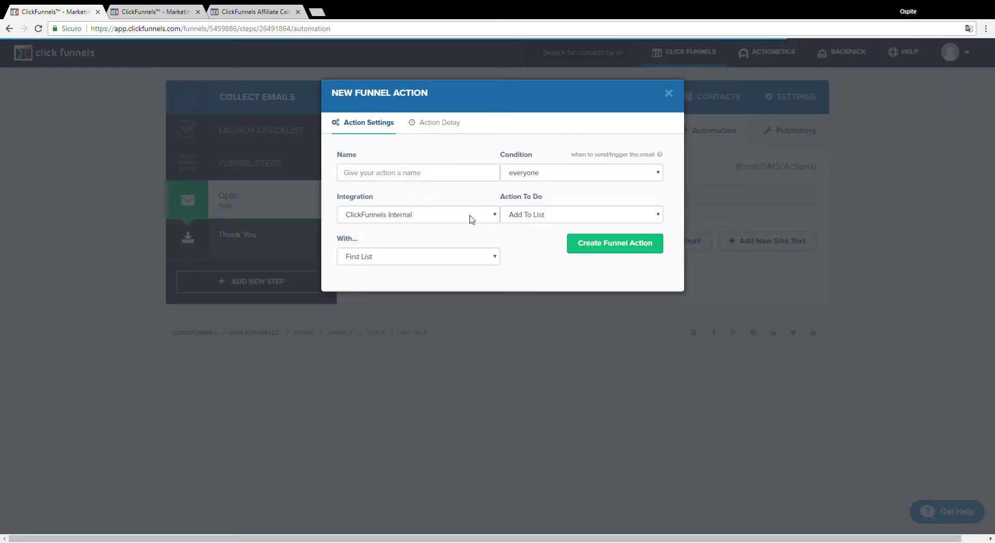
click(446, 258)
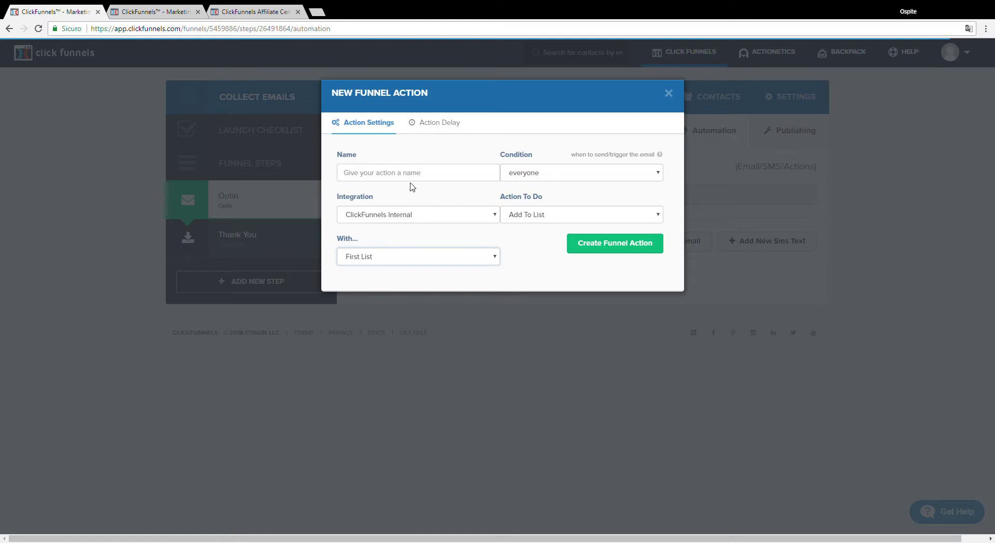
click(669, 95)
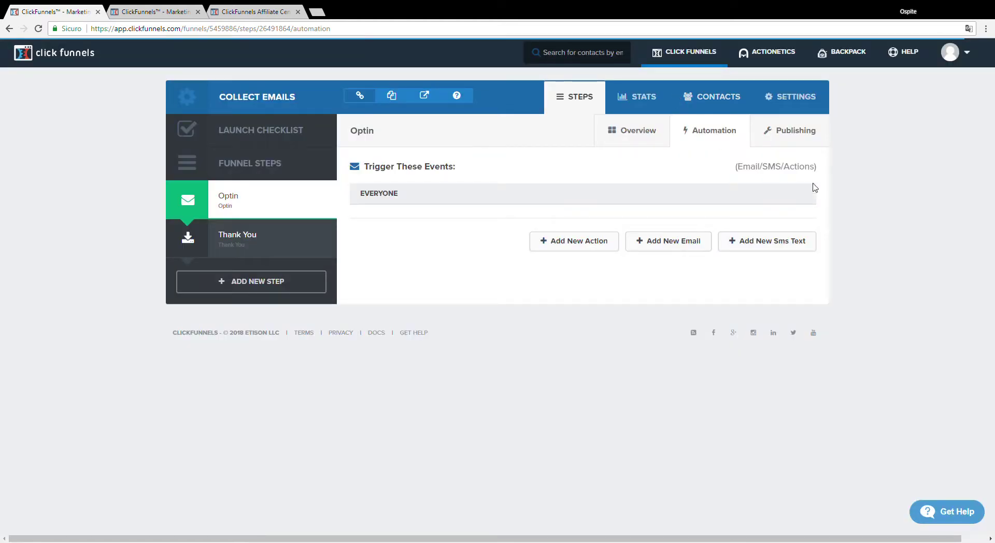
Examine the Optin step's publishing options, from its name and path through the sharing and embedding choices to the text optins
click(770, 136)
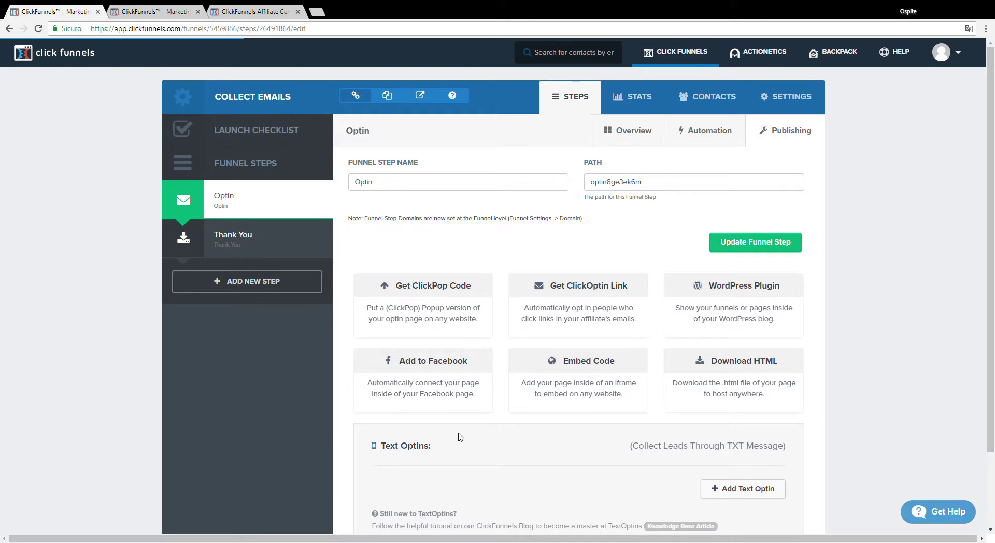
scroll(461, 422, down, 2)
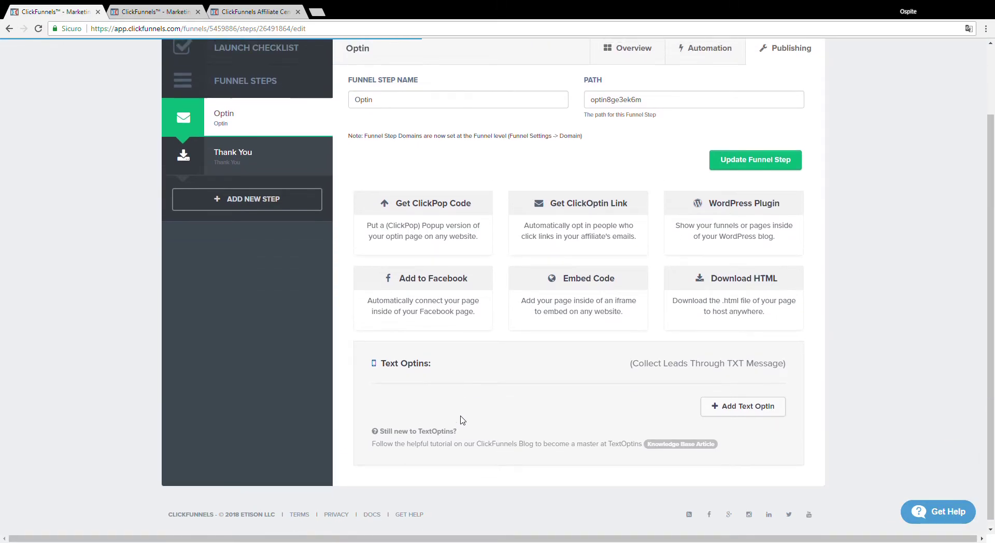
scroll(462, 422, up, 2)
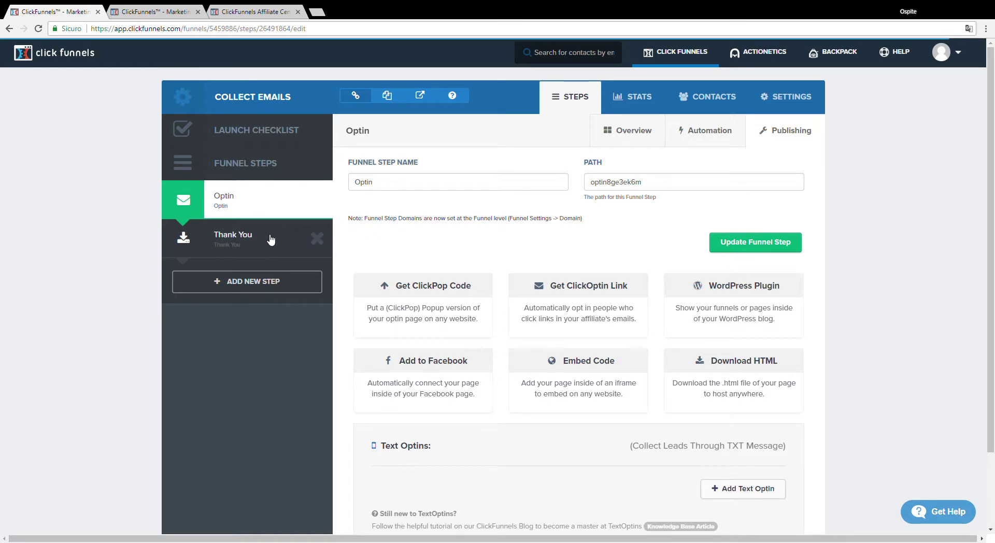
scroll(267, 248, down, 2)
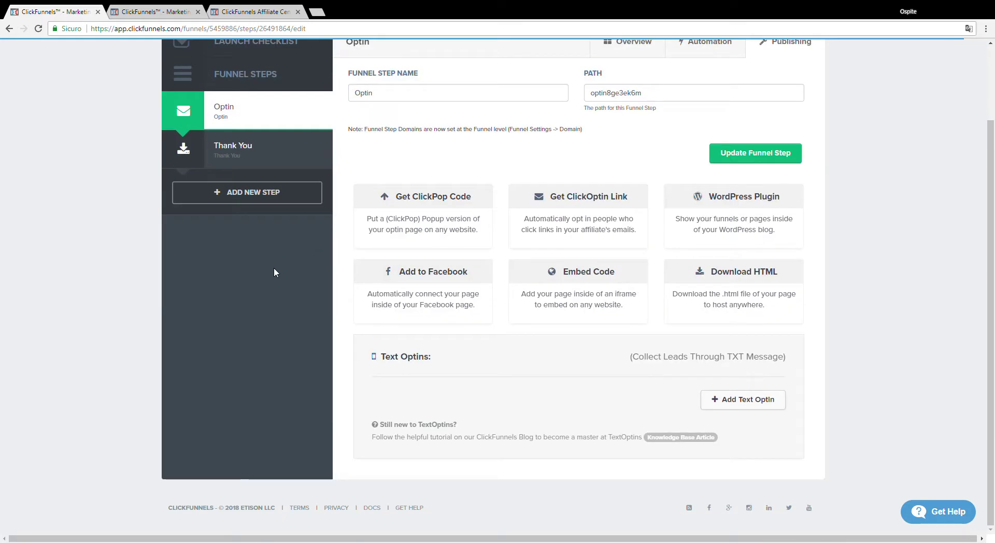
scroll(291, 328, up, 2)
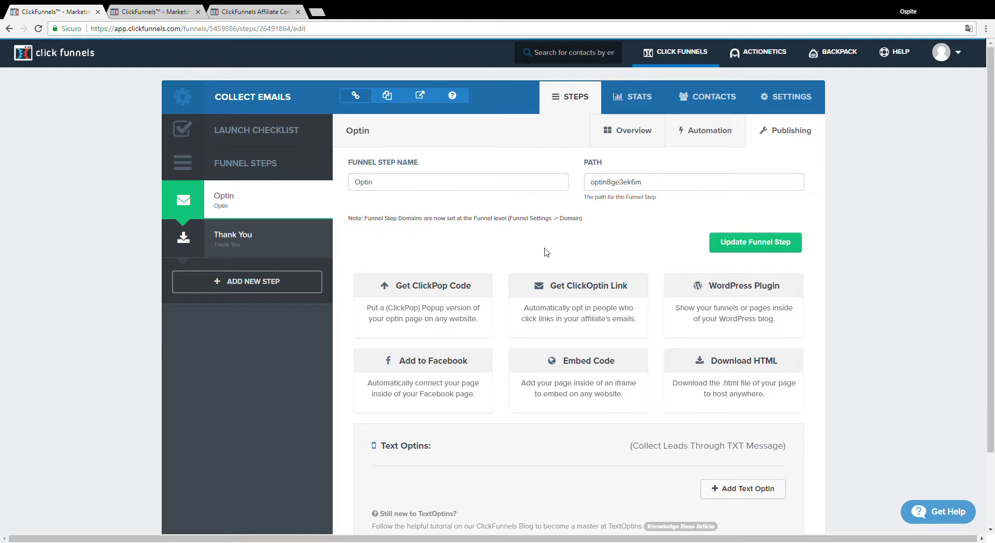
mouse_move(772, 67)
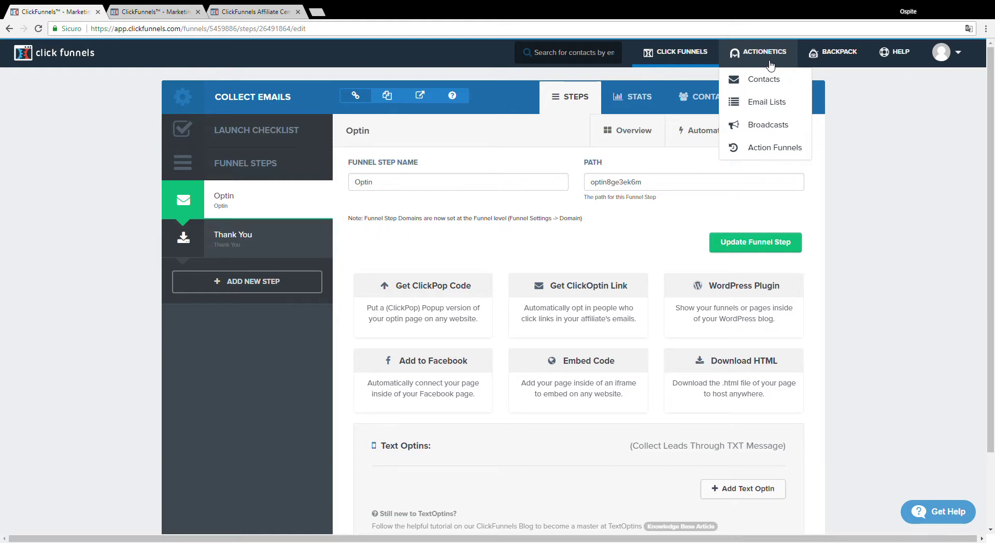
Return to the main dashboard and look over its funnel chart, favorite funnels, contact activity and quick links
click(69, 57)
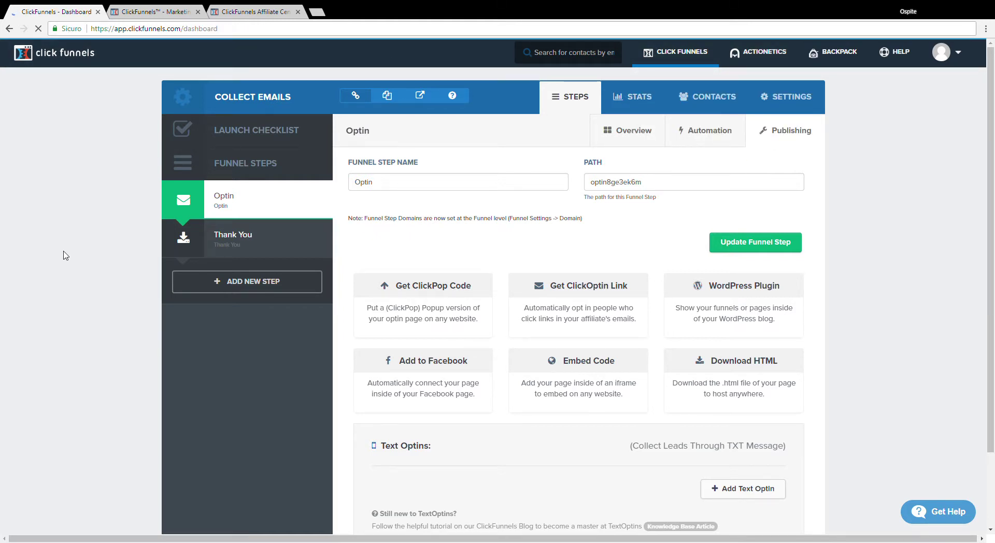
scroll(103, 304, down, 4)
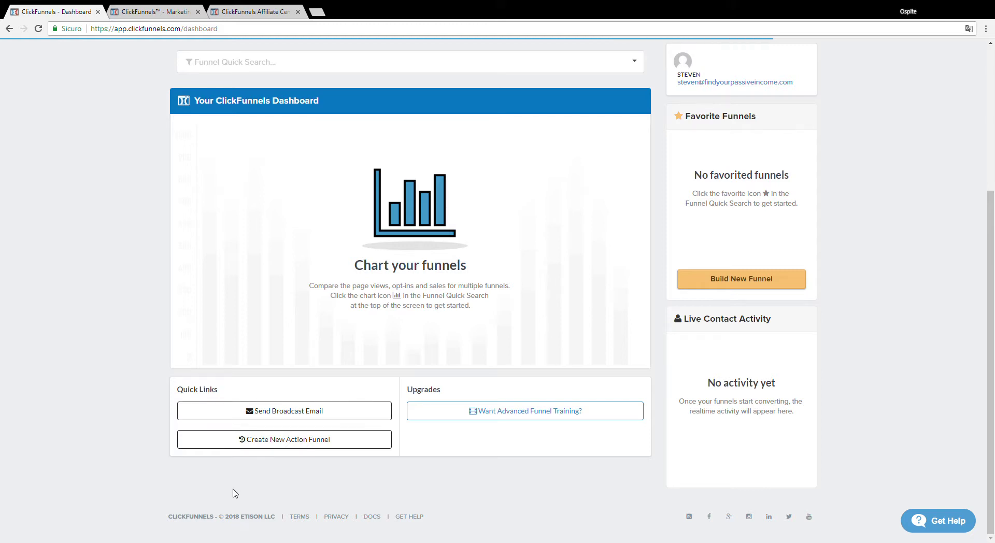
scroll(236, 489, up, 2)
scroll(236, 490, down, 2)
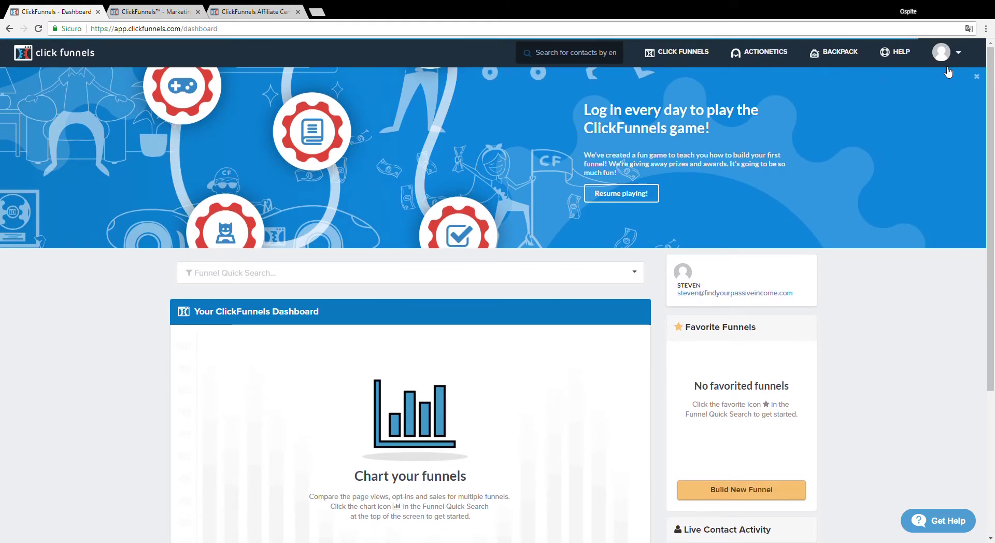
Open the account's SMTP settings, start a new included email integration and look over its form down to the SMTP footer
click(953, 49)
scroll(951, 123, down, 1)
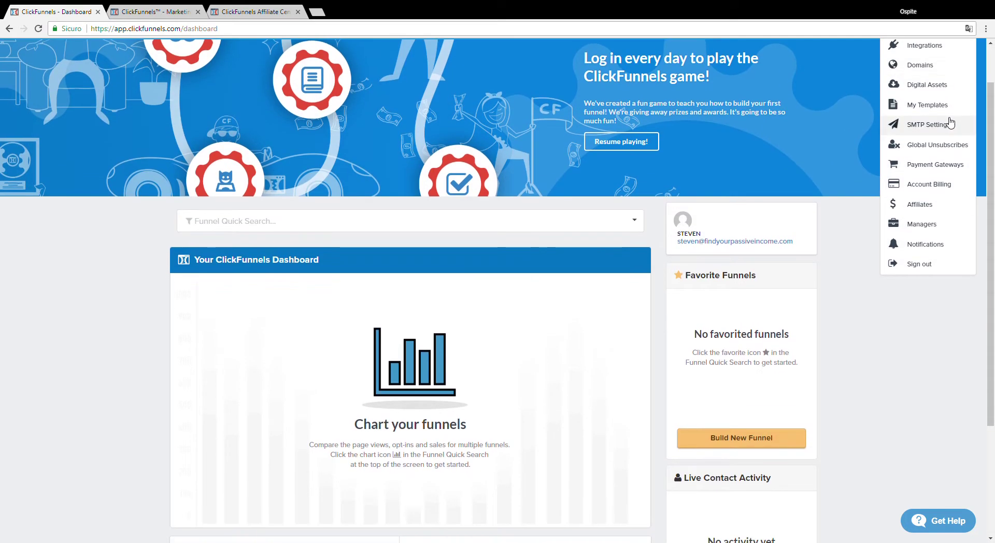
click(930, 125)
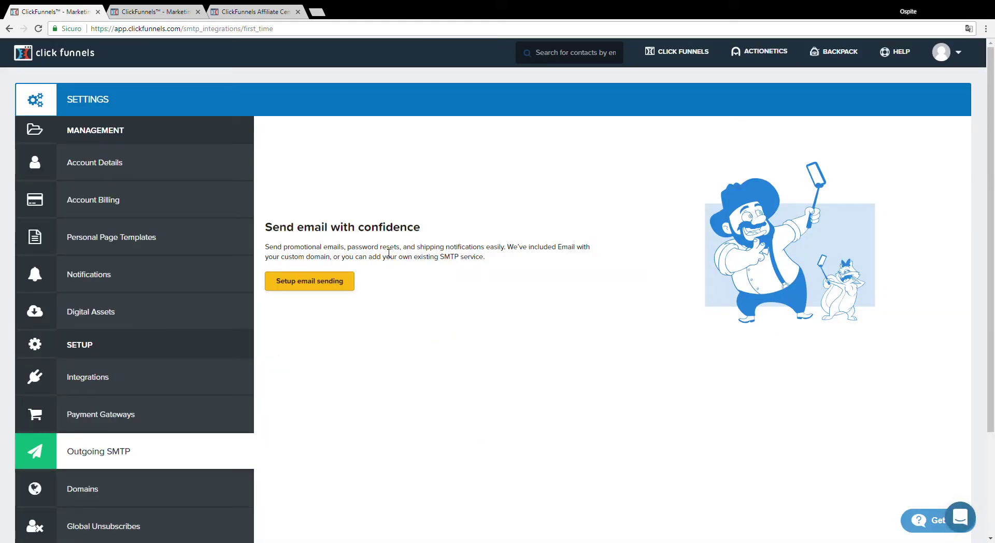
click(318, 283)
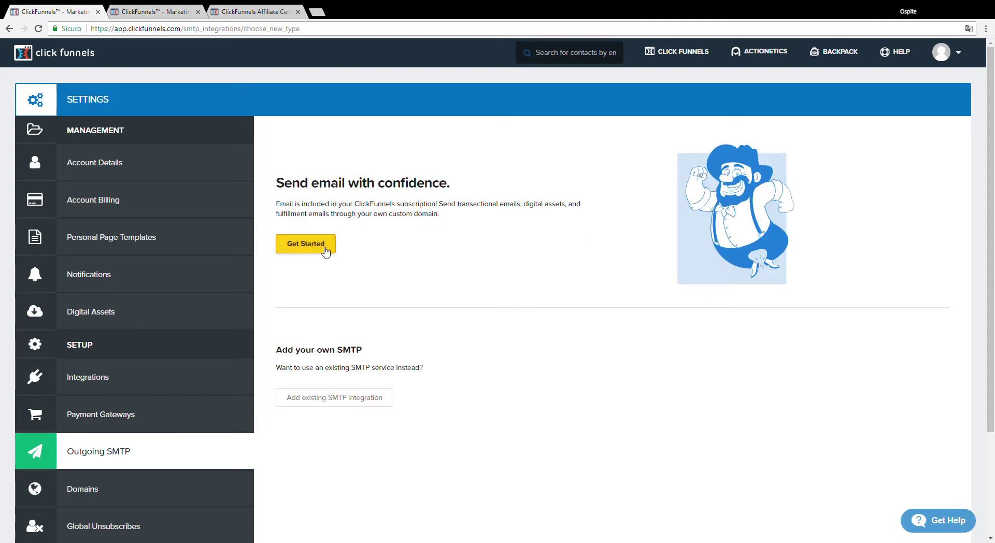
click(326, 251)
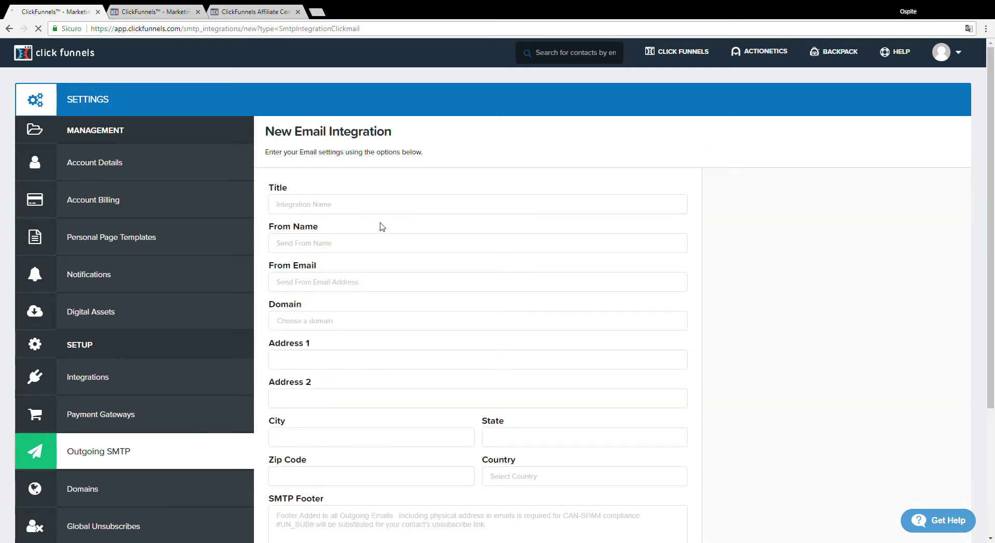
scroll(731, 258, down, 3)
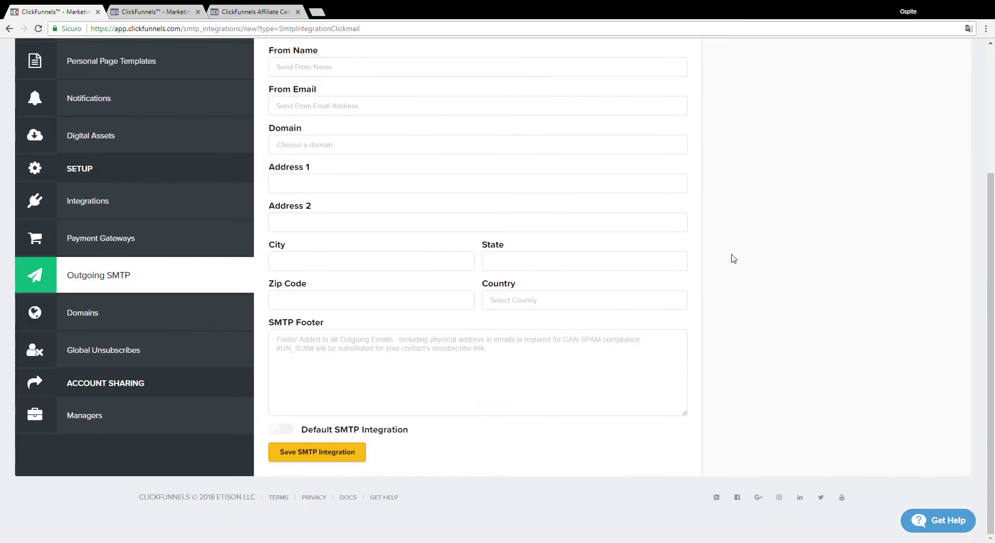
scroll(734, 259, up, 3)
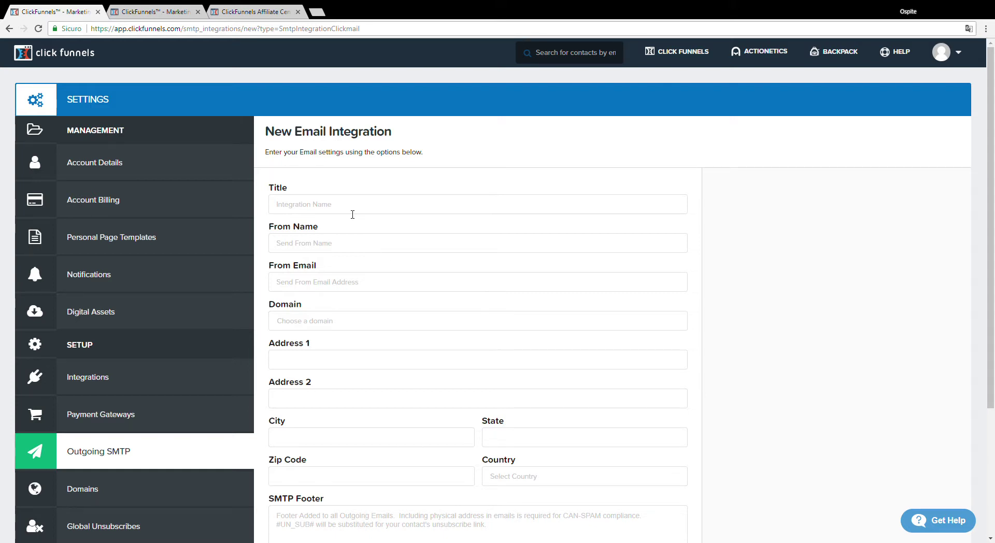
scroll(351, 207, down, 3)
scroll(400, 443, up, 3)
Reopen the SMTP settings and go back into the new email integration form to examine its sender, domain and address fields
click(957, 49)
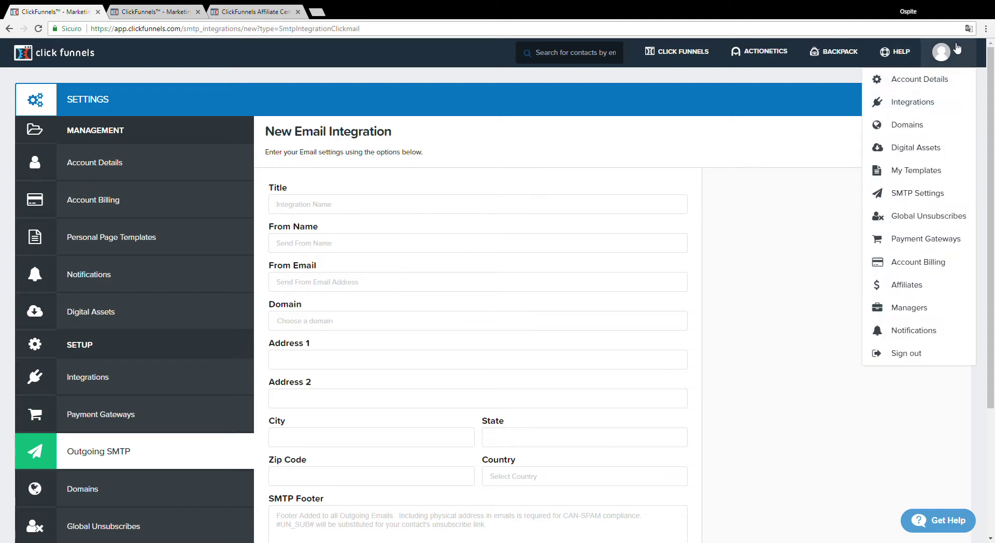
click(935, 195)
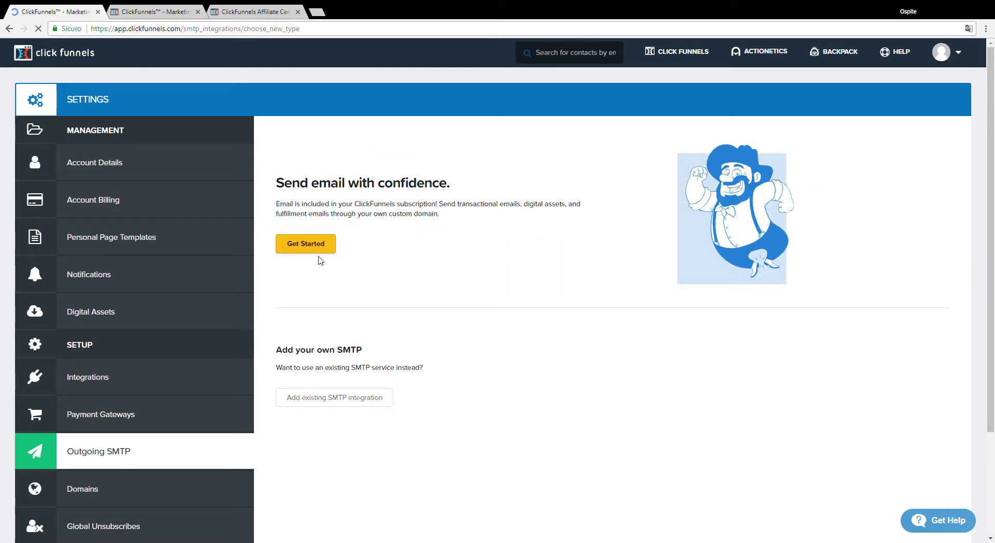
click(325, 246)
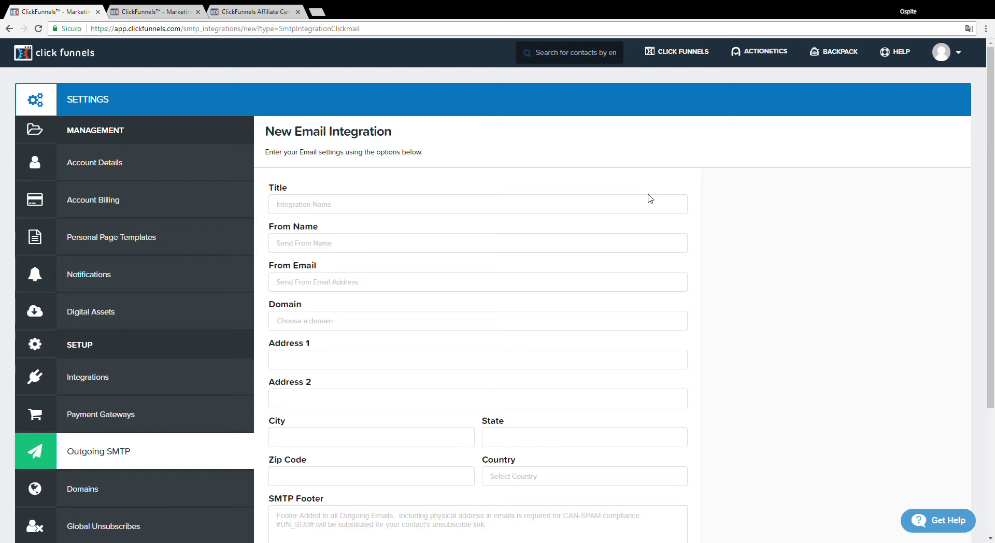
mouse_move(748, 59)
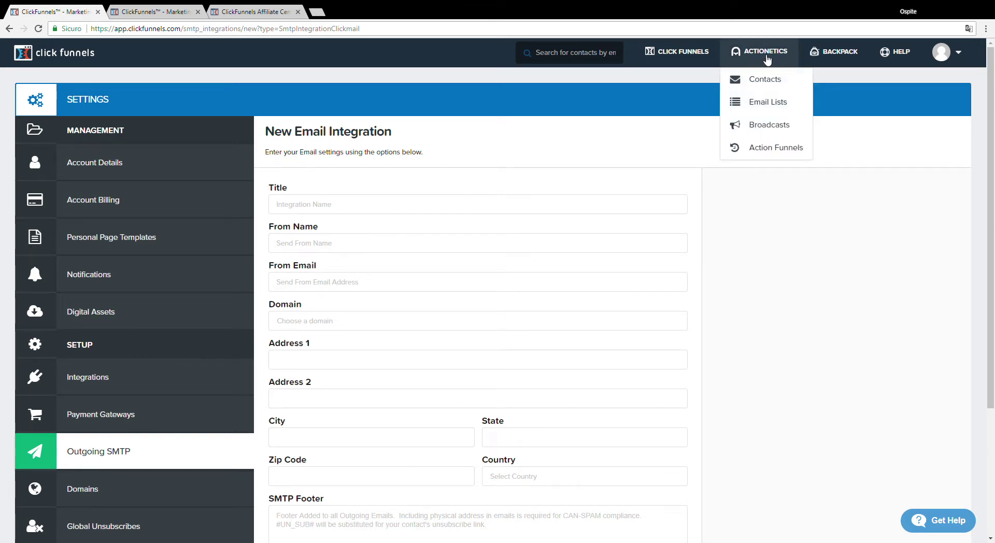
scroll(550, 397, down, 3)
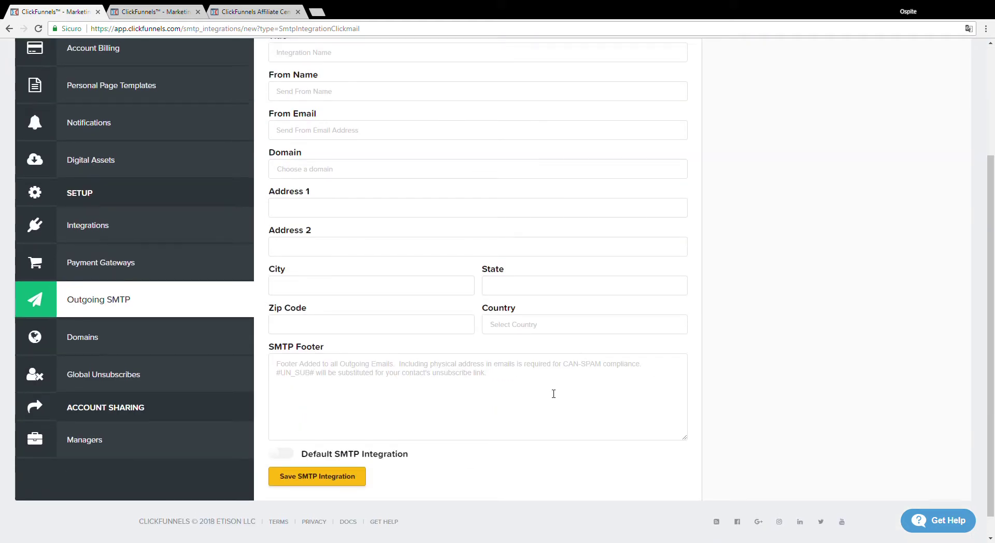
scroll(539, 374, up, 2)
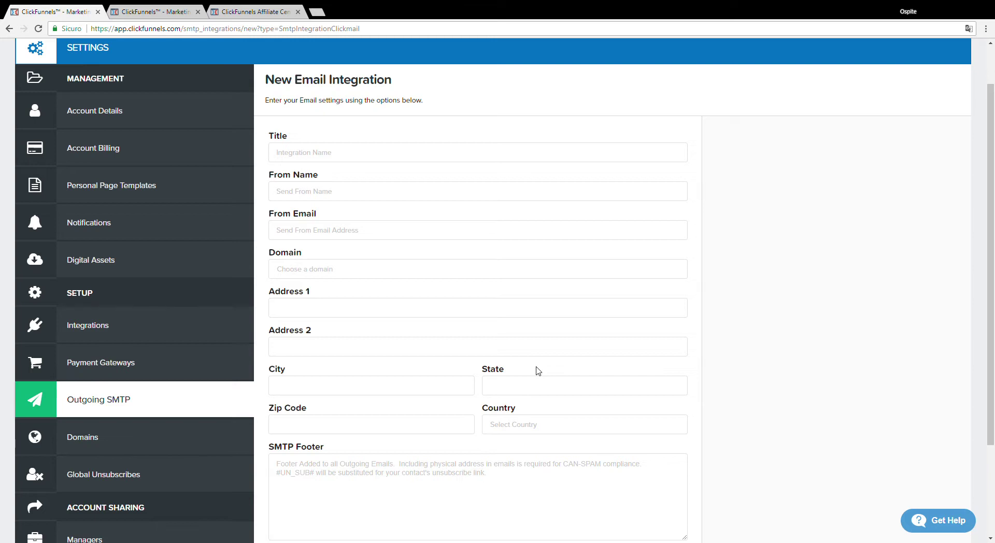
scroll(538, 371, up, 1)
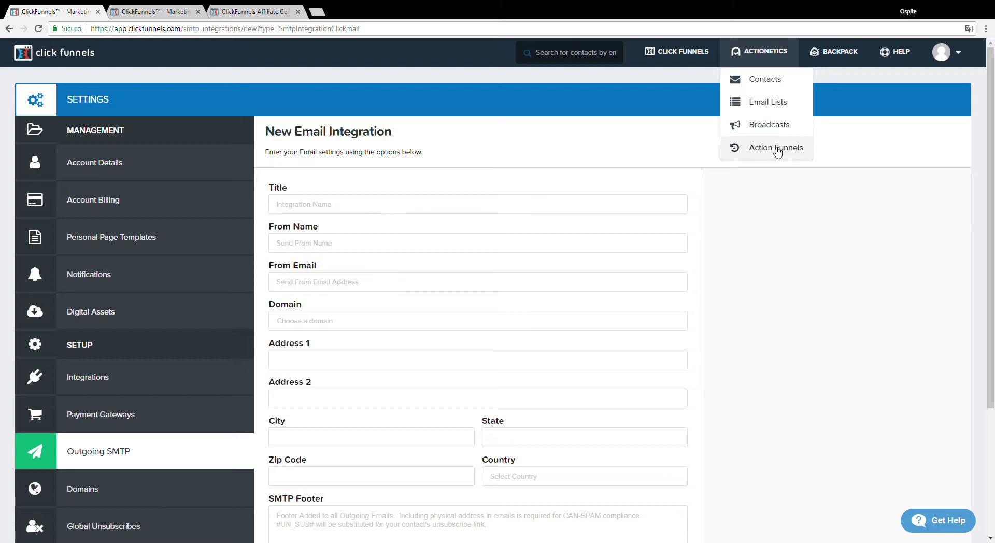
Open the ASH onboarding sequence among the action funnels and review its Day 1, Day 2 and Day 3 emails
click(777, 149)
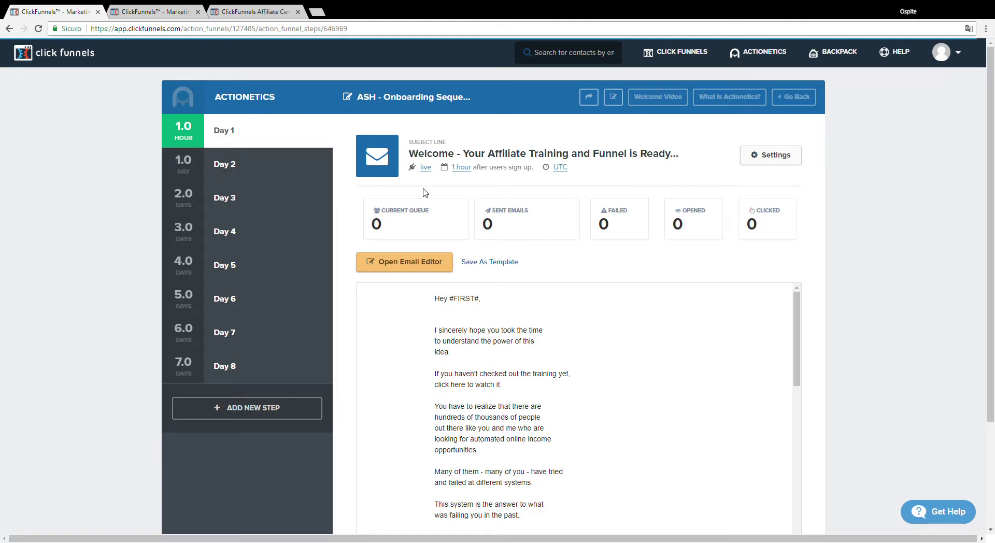
click(260, 166)
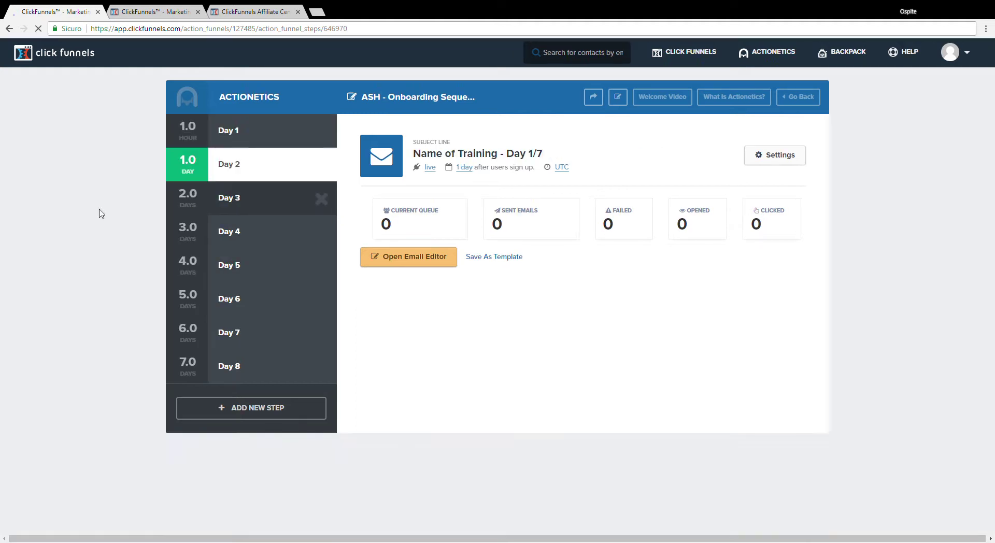
click(228, 201)
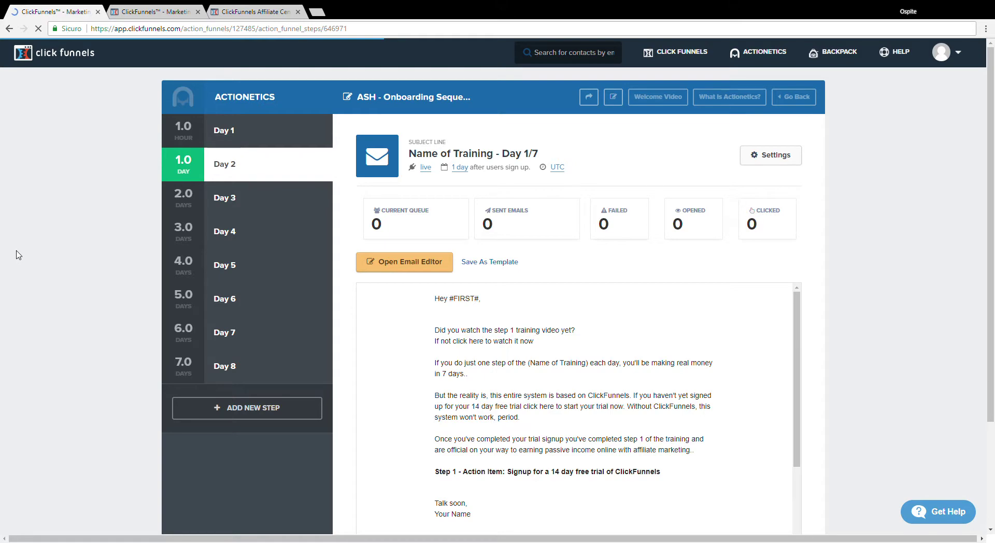
scroll(67, 187, down, 3)
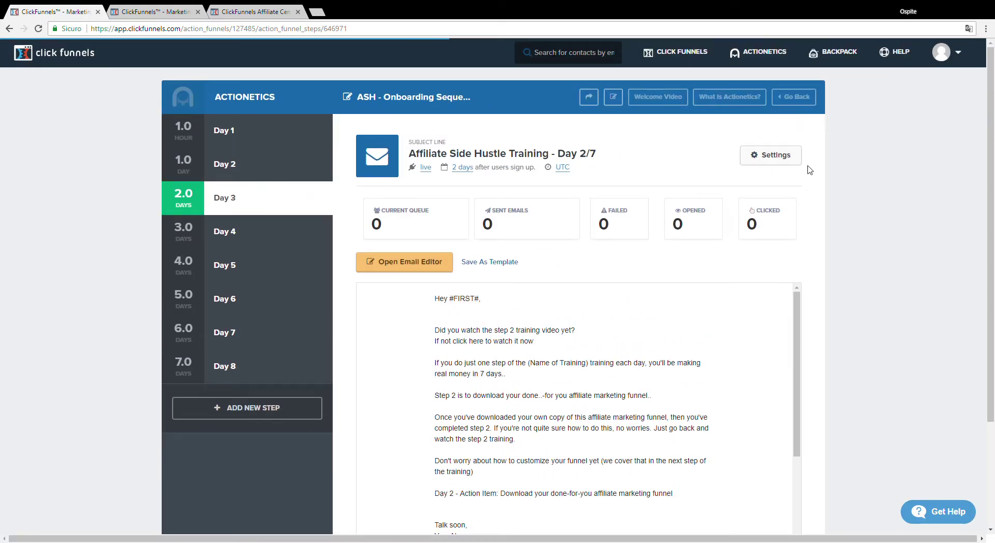
Check the settings of the sequence's Day 3 email and close them
click(775, 155)
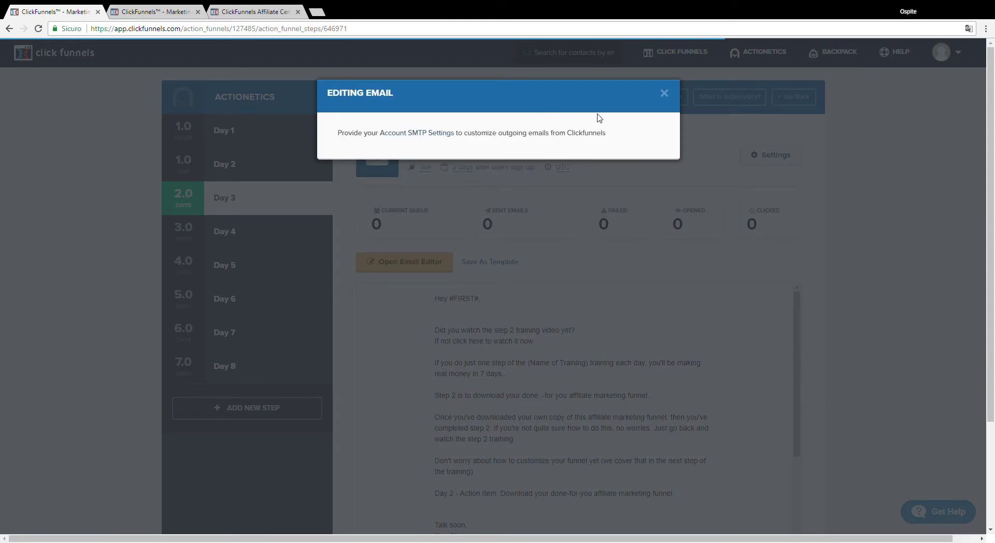
click(665, 93)
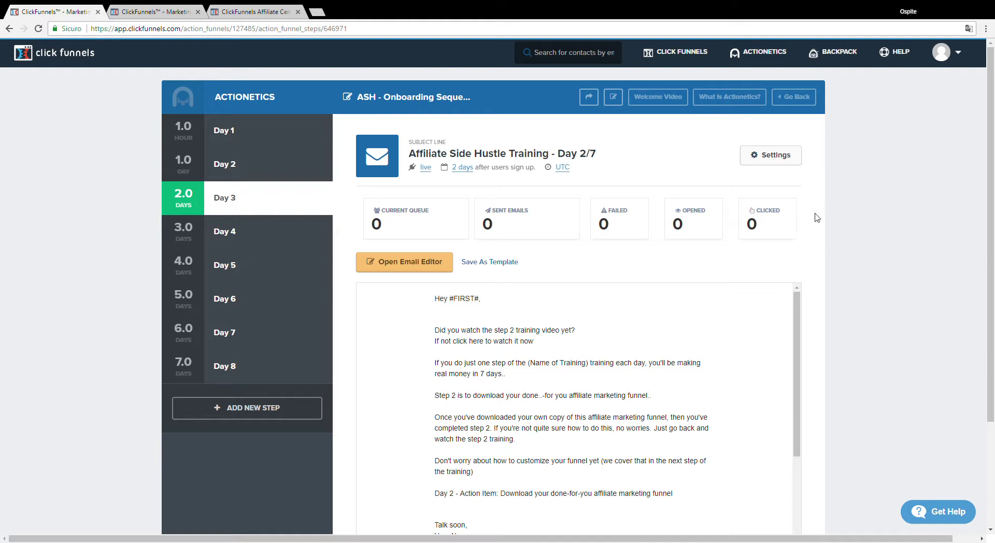
mouse_move(753, 54)
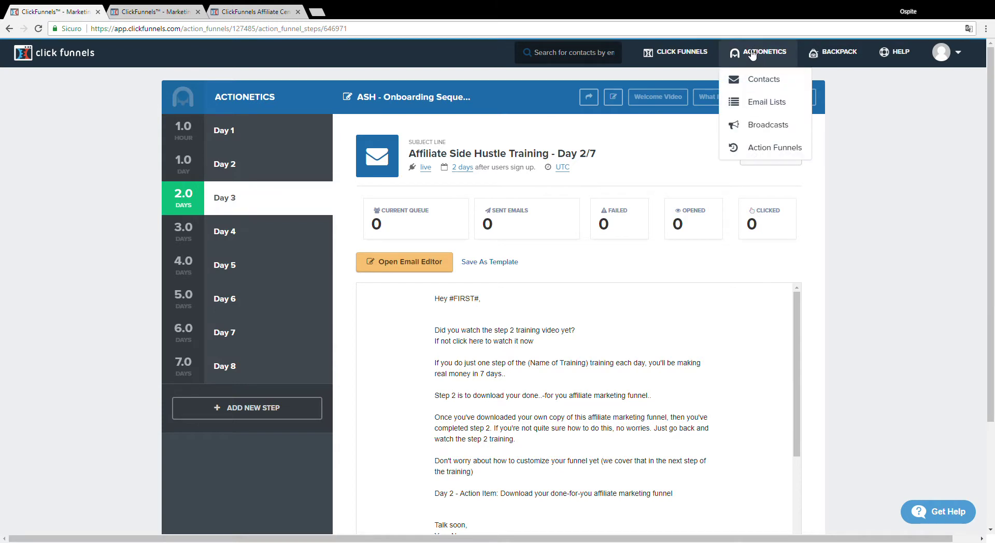
Open the Actionetics contacts and look over the subscribers page and its search field
click(761, 81)
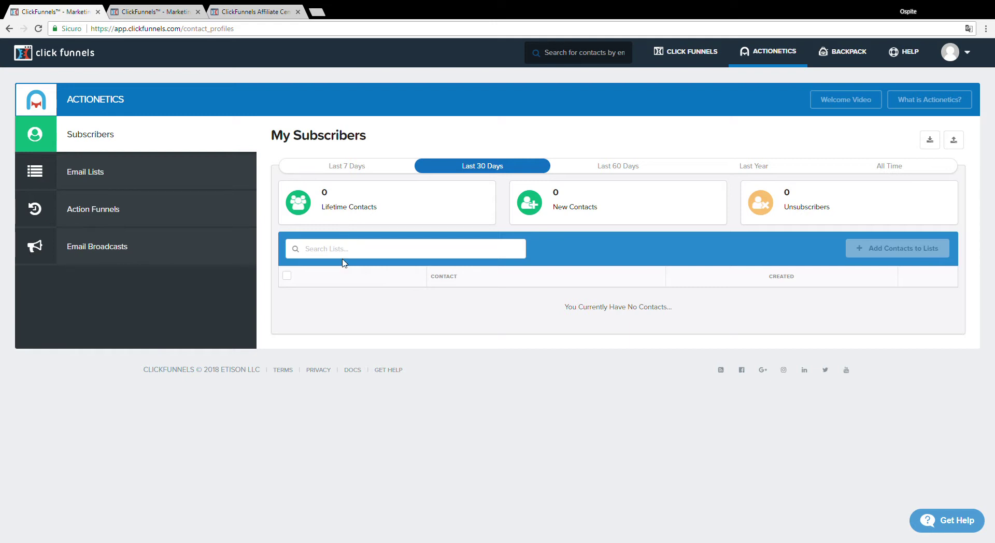
click(396, 250)
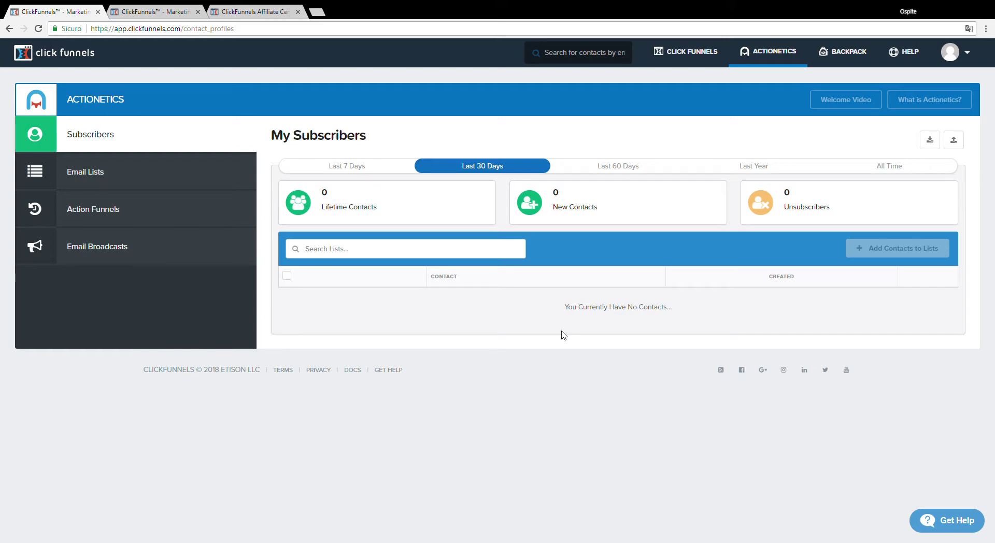
Create a new email list named "Another list" and give it a group tag
click(182, 187)
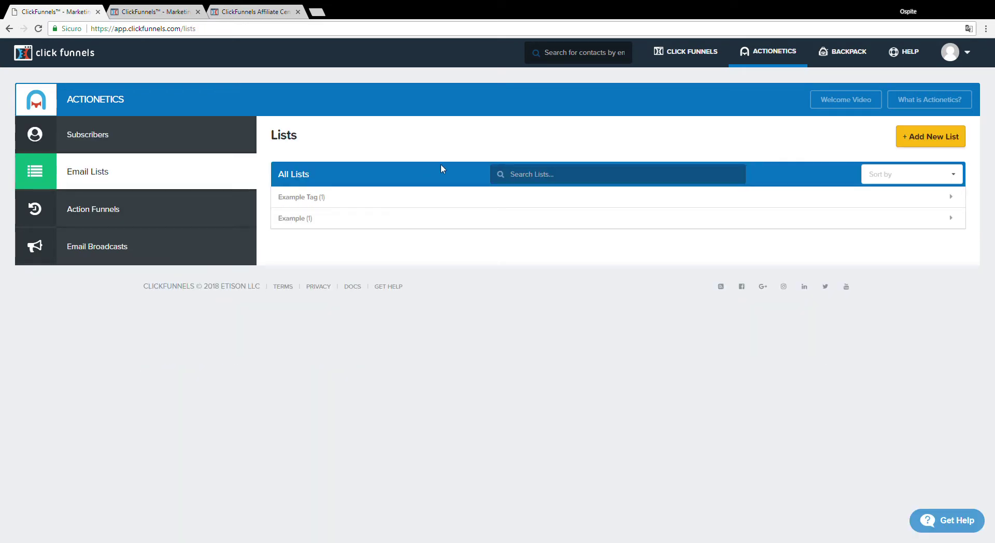
click(947, 138)
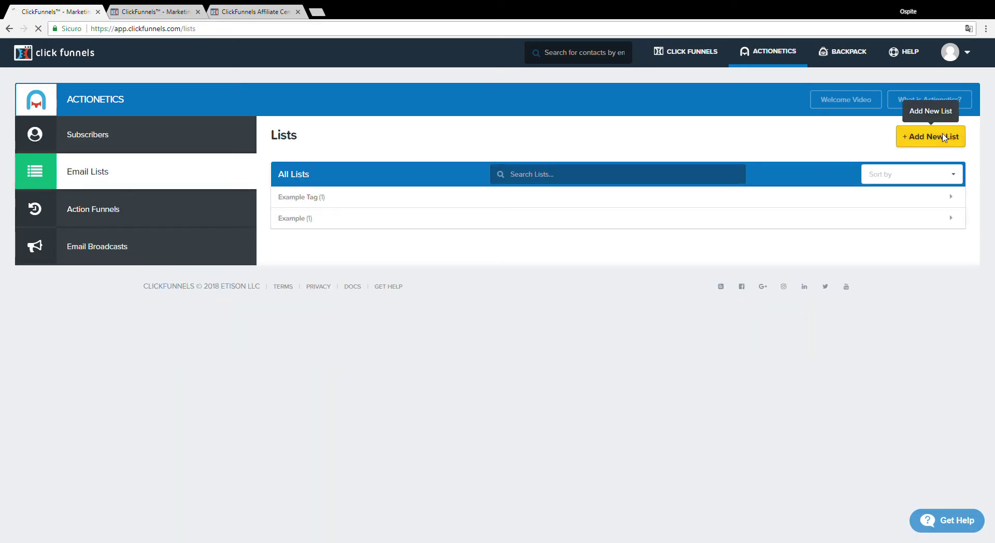
click(387, 174)
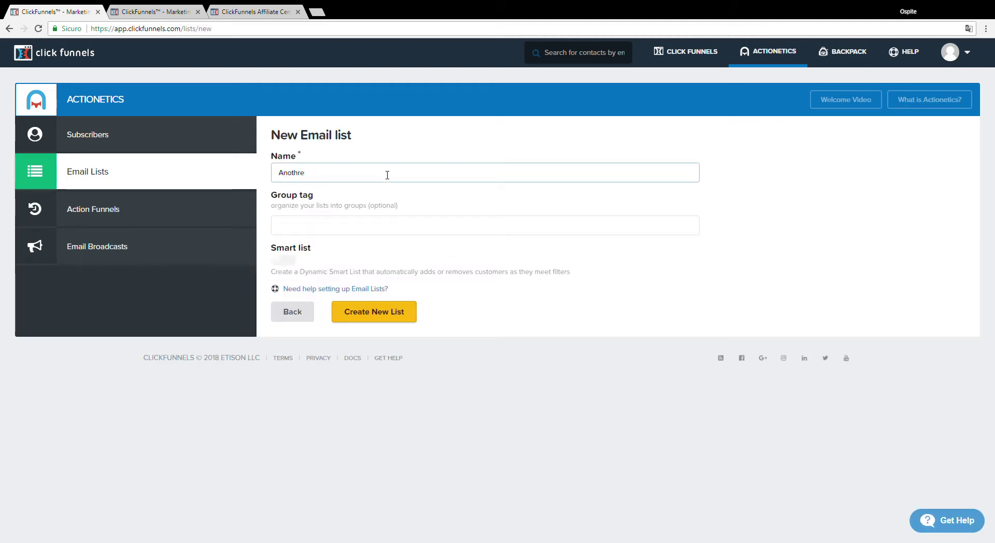
text(Another list)
key(Tab)
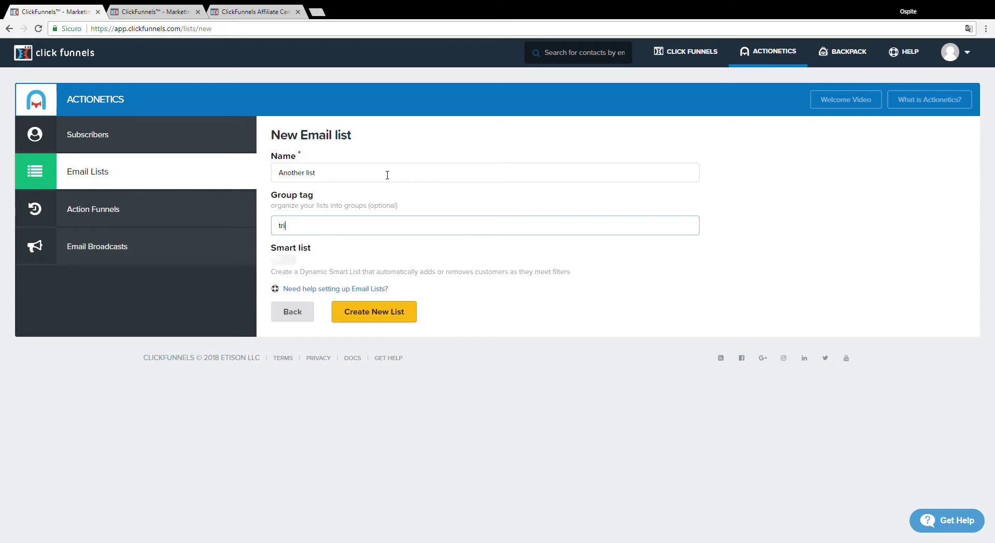
click(363, 315)
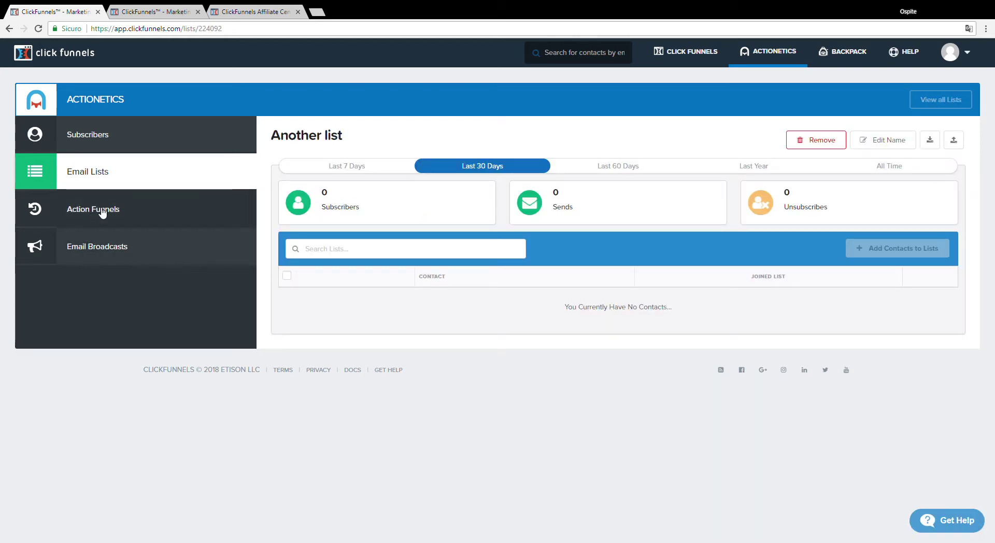
Open the Actionetics broadcasts and look over the email broadcast management page
mouse_move(796, 59)
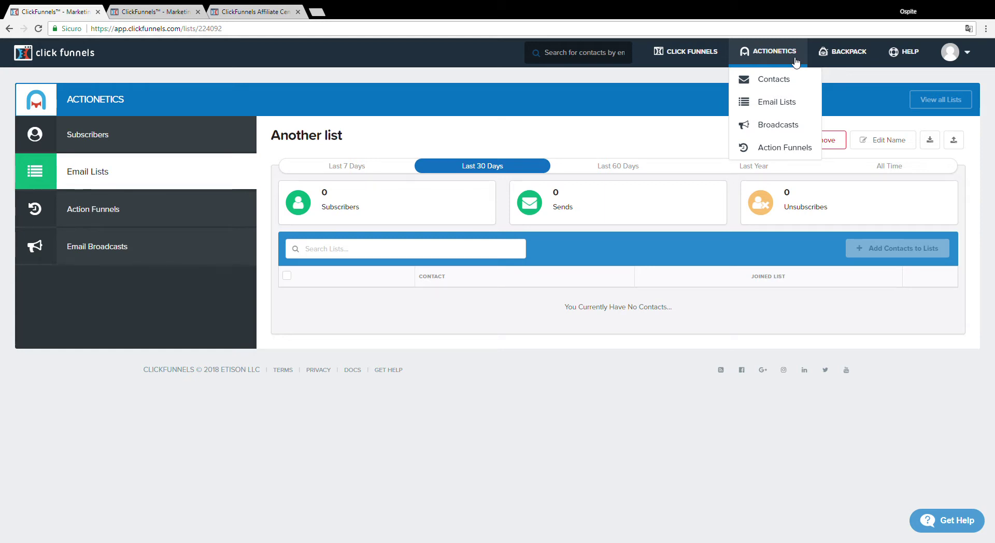
click(773, 127)
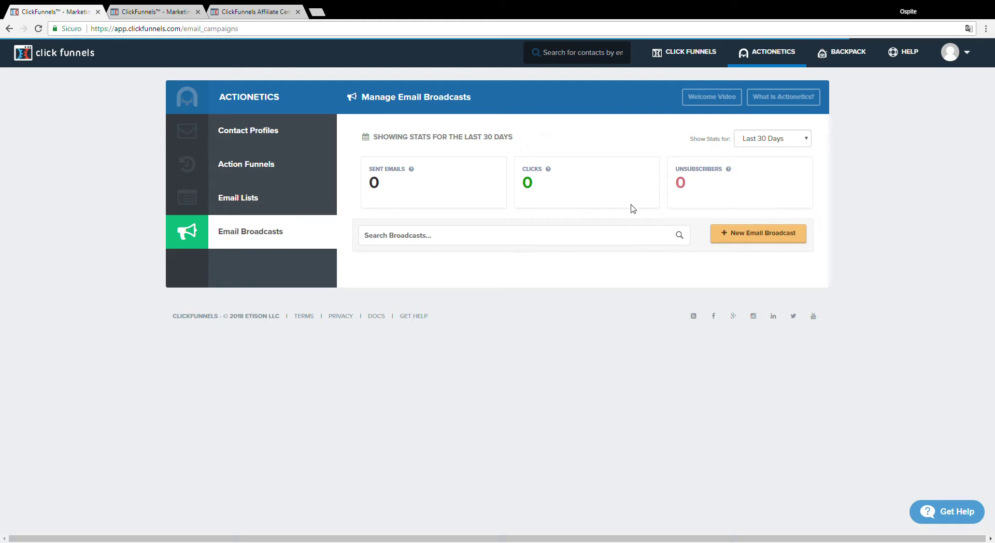
Open the account's domains and examine the connected external domain's entry
click(956, 62)
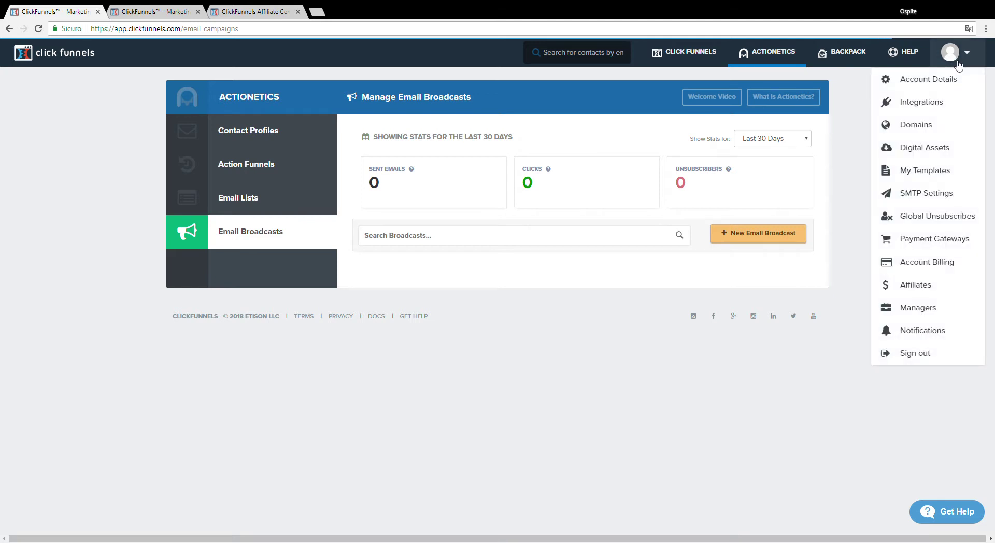
click(936, 123)
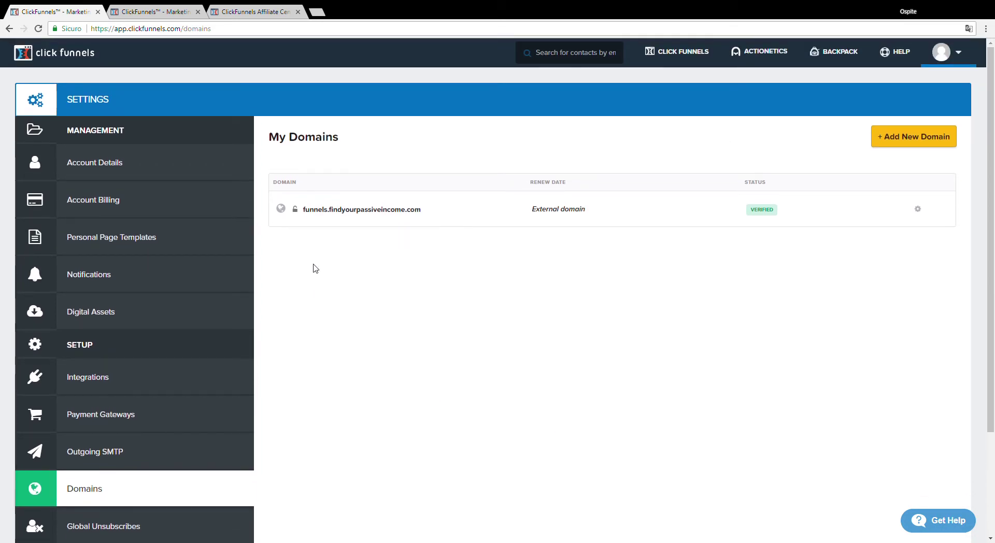
mouse_move(428, 211)
mouse_down()
mouse_move(302, 205)
mouse_move(423, 210)
mouse_up()
click(311, 210)
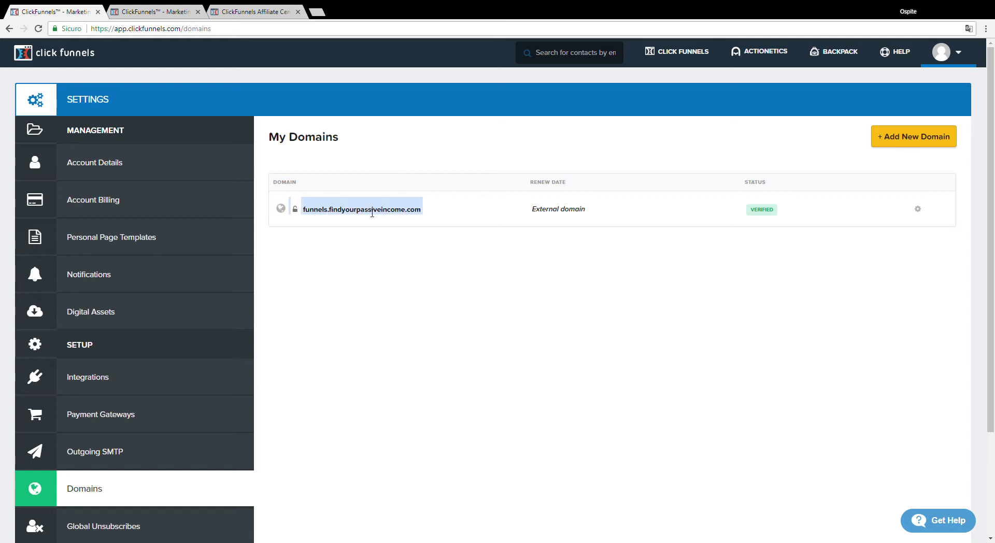
click(382, 214)
scroll(433, 376, down, 2)
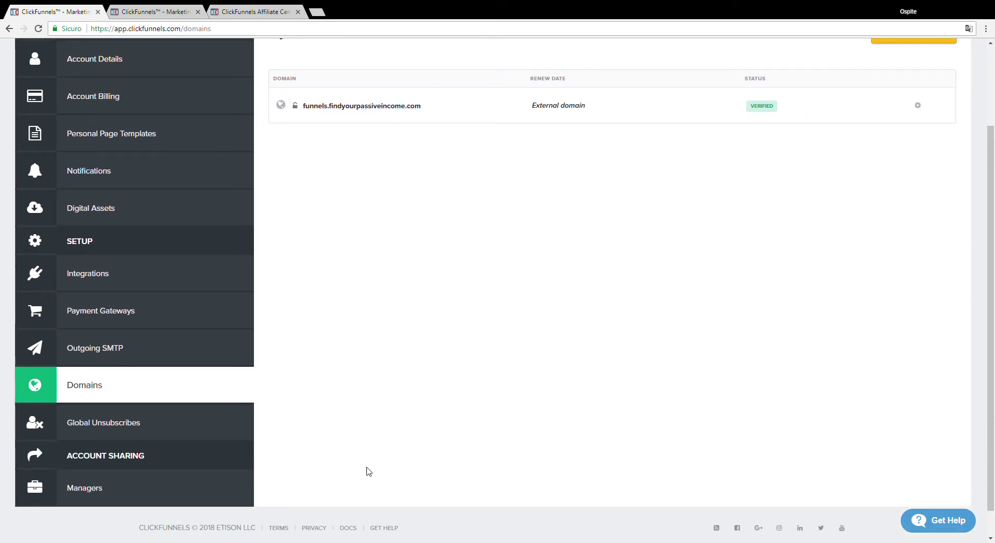
scroll(365, 472, up, 2)
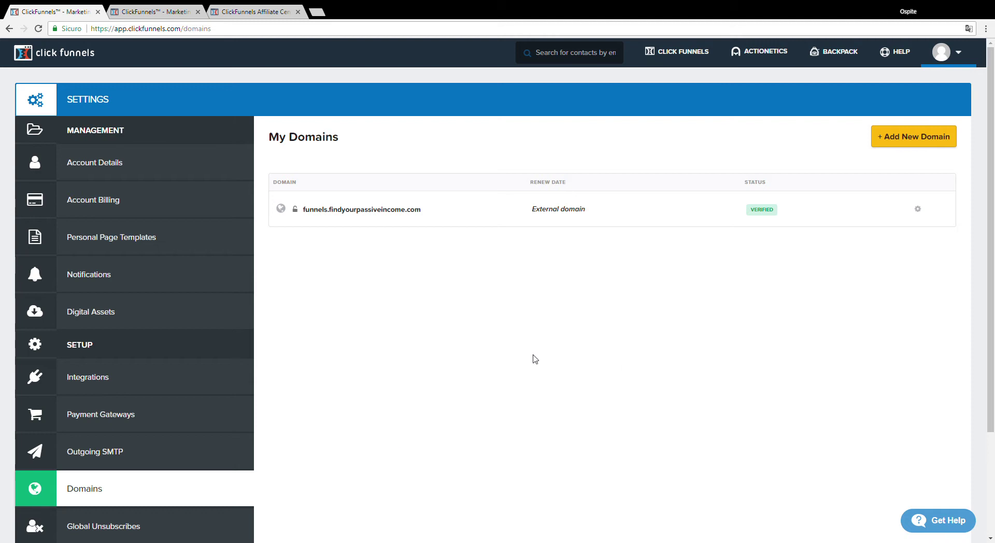
Start adding a new domain and compare the options for registering one or using an existing domain
click(889, 138)
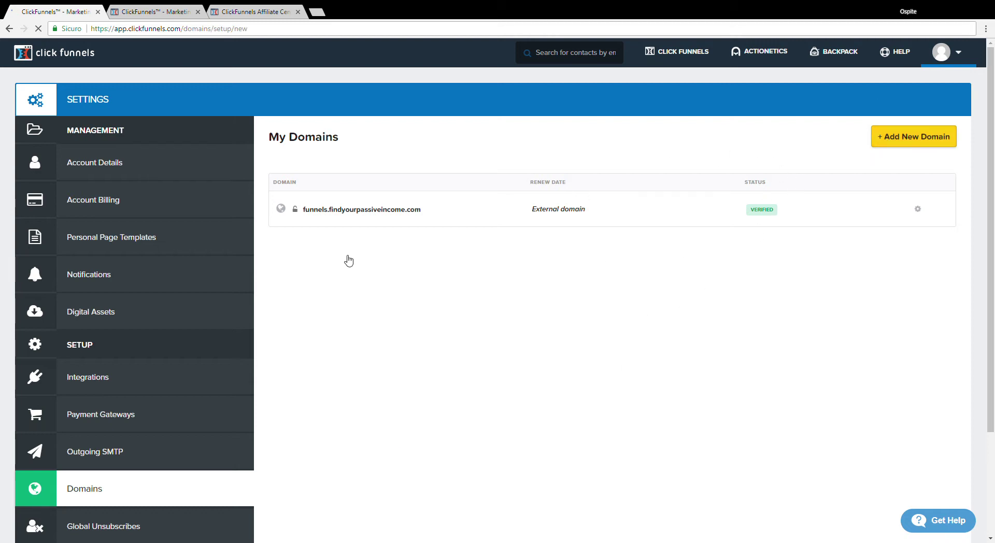
scroll(300, 270, down, 2)
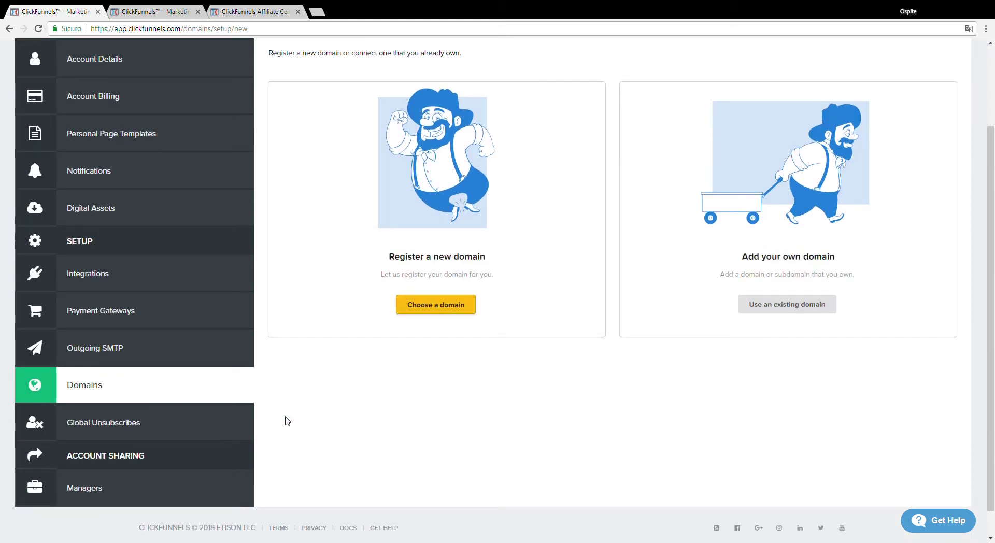
scroll(371, 333, up, 2)
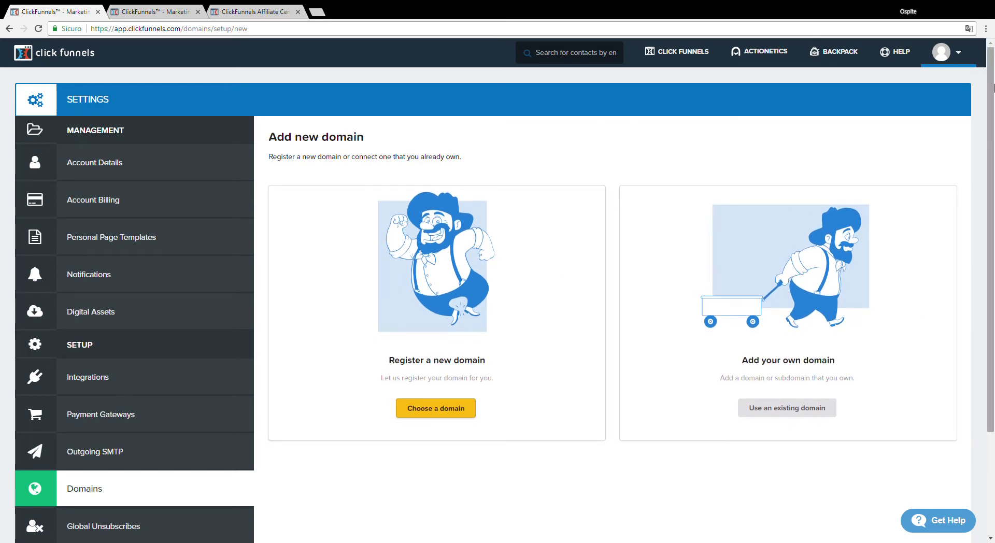
Look over the account menu's entries and the management and setup categories of the settings
click(945, 52)
scroll(952, 77, down, 1)
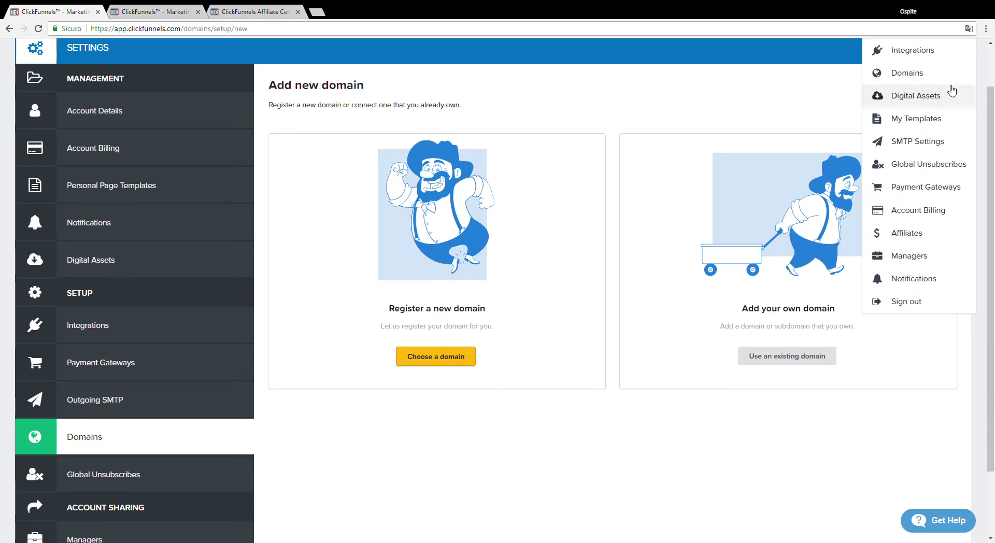
scroll(947, 225, down, 2)
scroll(926, 220, up, 3)
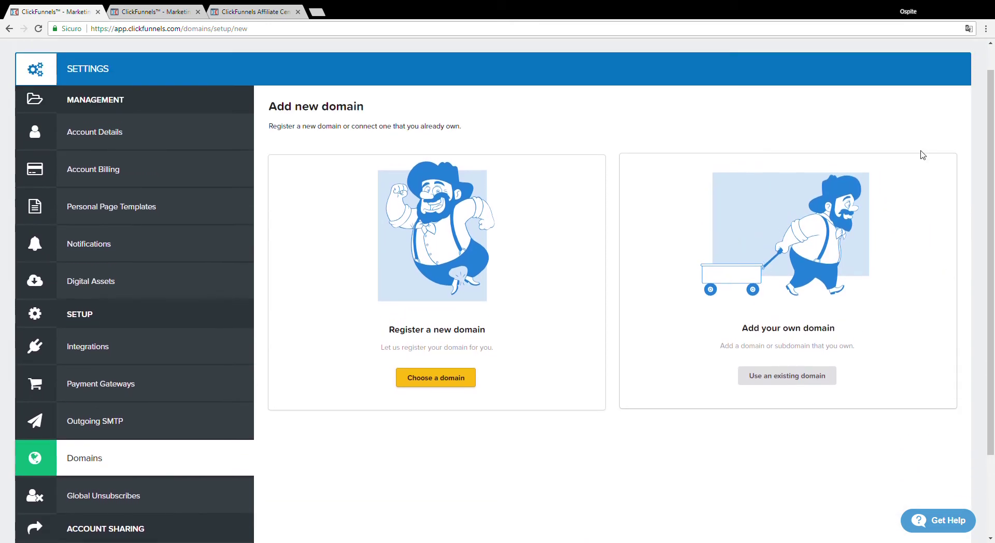
scroll(964, 55, up, 1)
click(965, 57)
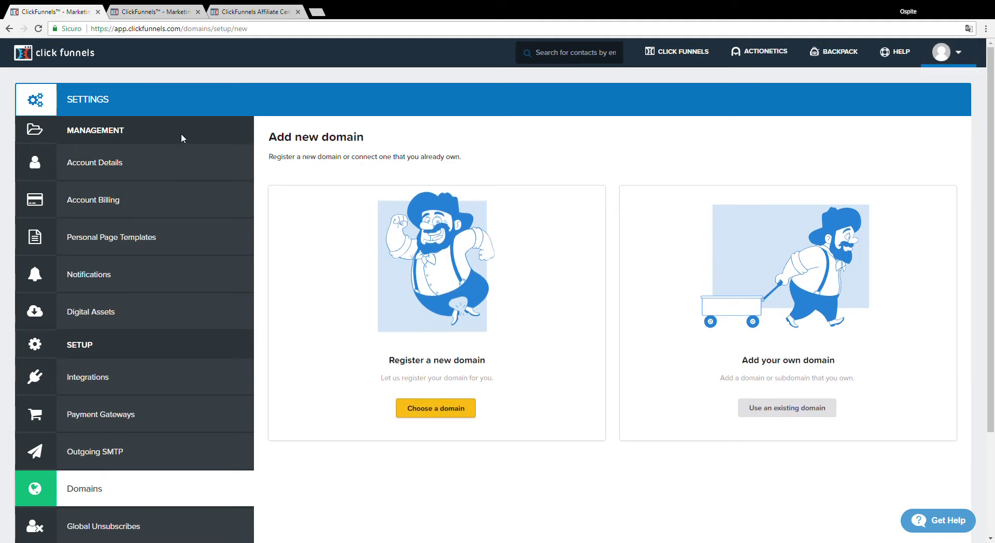
mouse_move(960, 51)
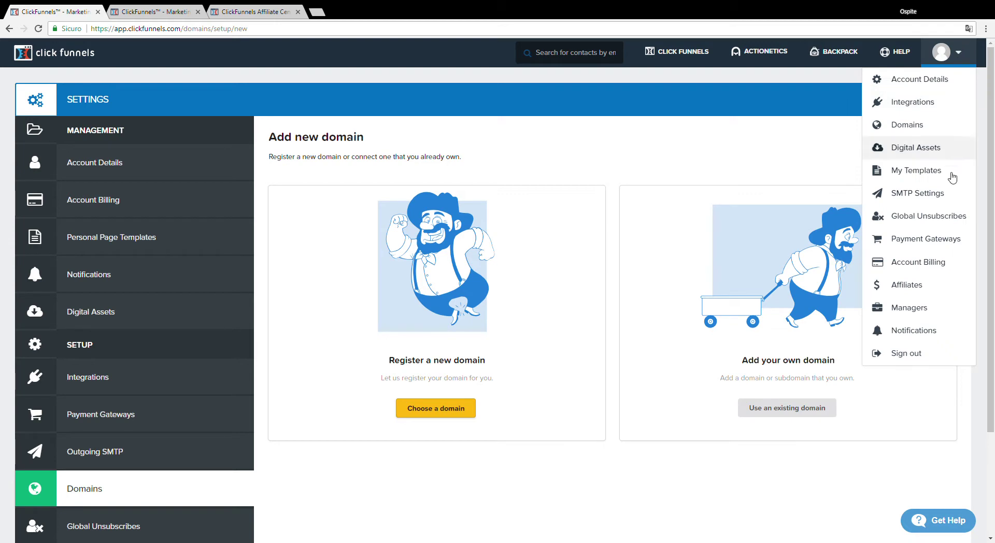
scroll(928, 218, down, 1)
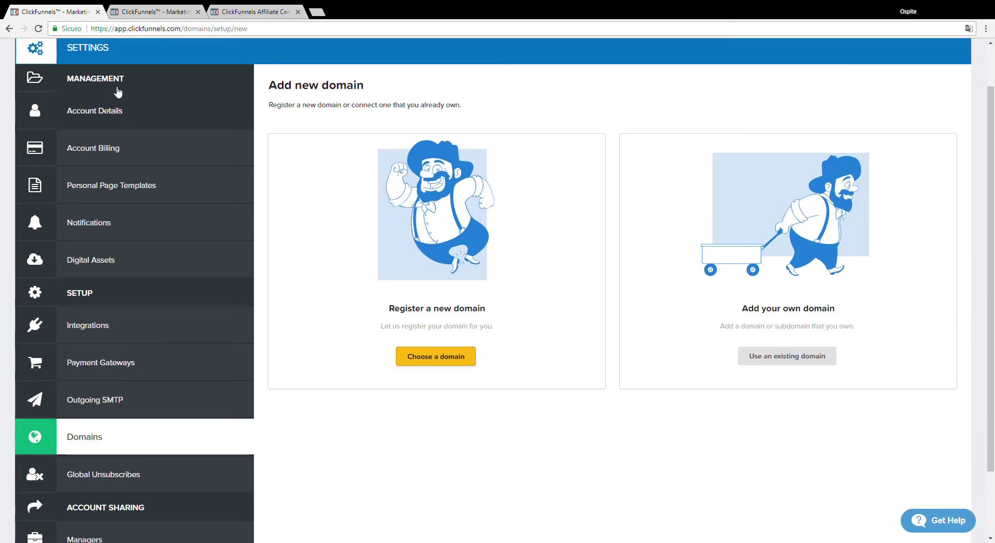
Switch to the affiliate stats page and review the Breakdown by Funnel section down through its product tables
click(163, 13)
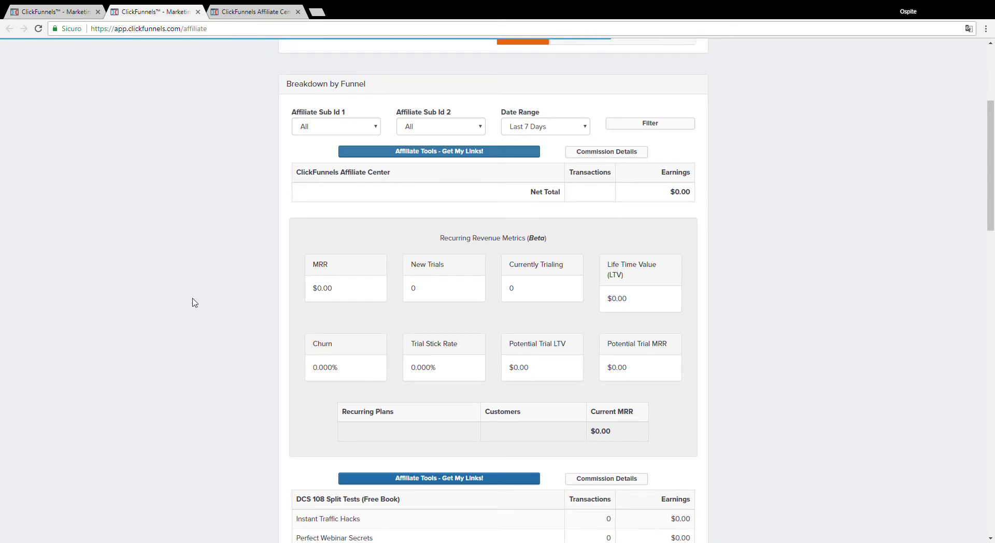
drag(284, 89, 362, 84)
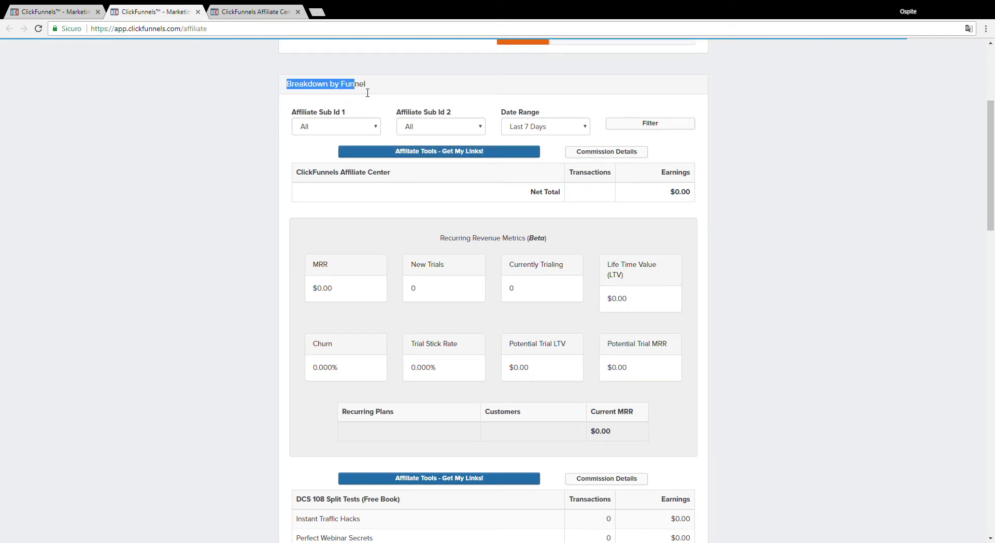
click(393, 93)
scroll(381, 128, down, 1)
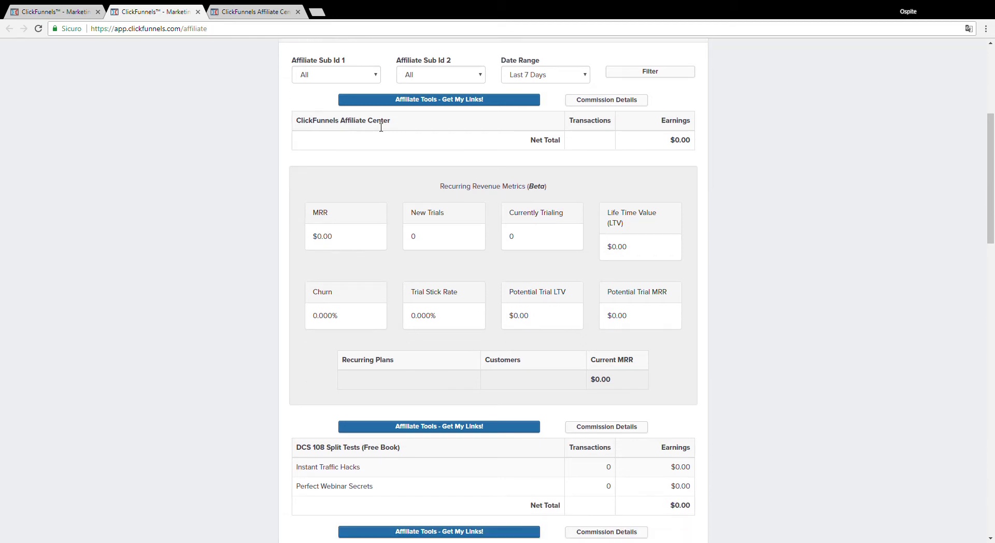
scroll(171, 171, down, 8)
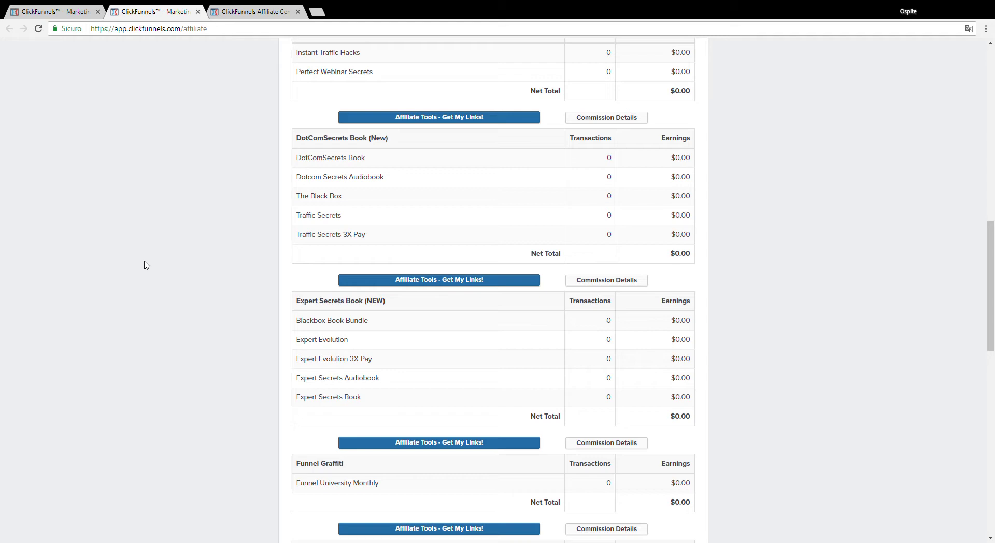
scroll(134, 284, down, 7)
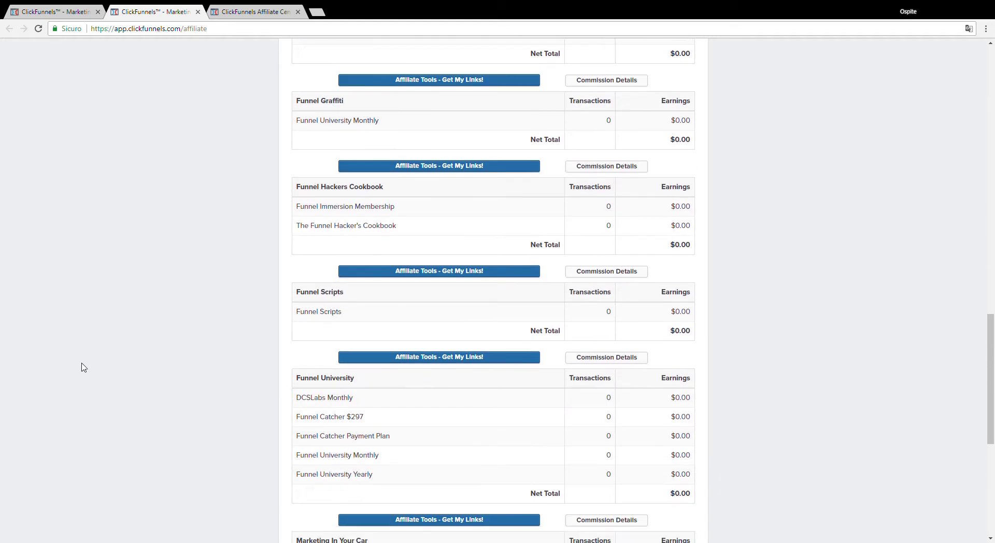
scroll(83, 367, down, 3)
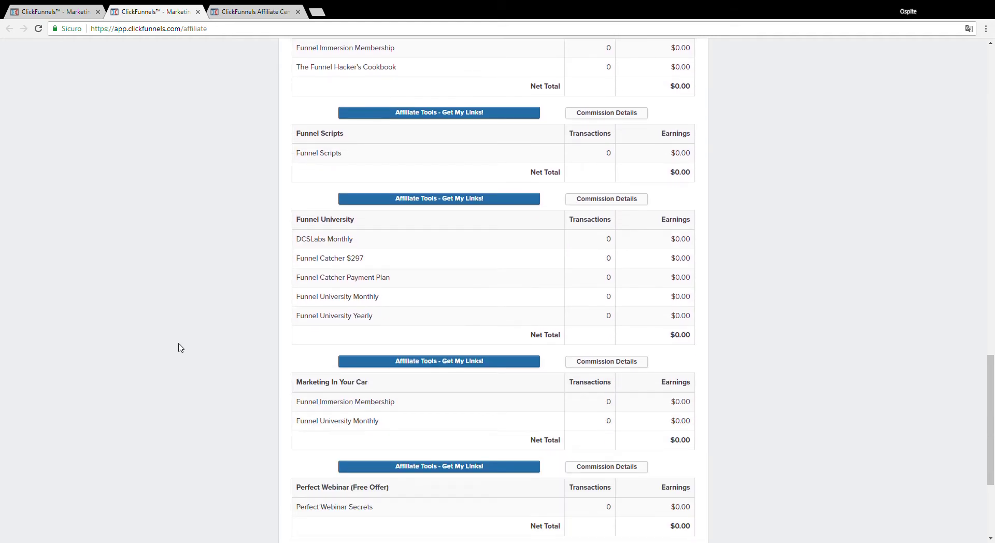
scroll(179, 347, down, 4)
Go over the Funnel University and Software Secrets tables again, then review the product tables back up to DotComSecrets Book
scroll(180, 355, up, 5)
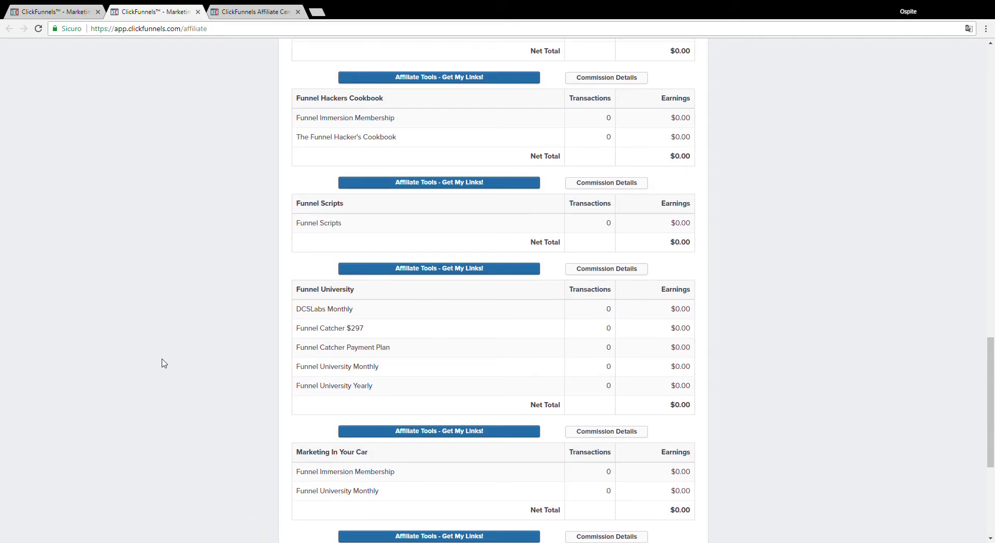
mouse_move(295, 291)
mouse_down()
mouse_move(364, 293)
mouse_move(280, 293)
mouse_up()
scroll(364, 294, down, 5)
drag(296, 384, 350, 384)
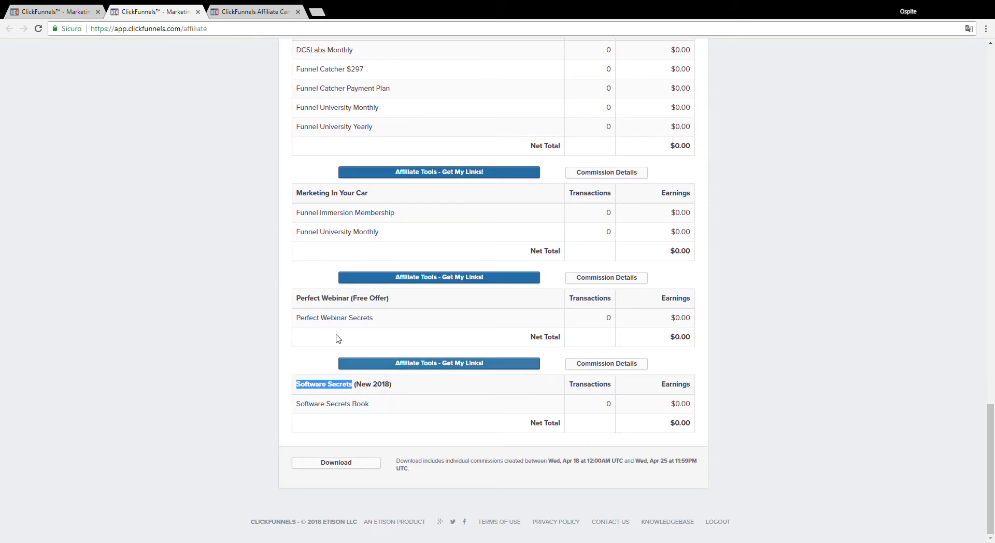
scroll(339, 332, up, 4)
scroll(347, 263, up, 4)
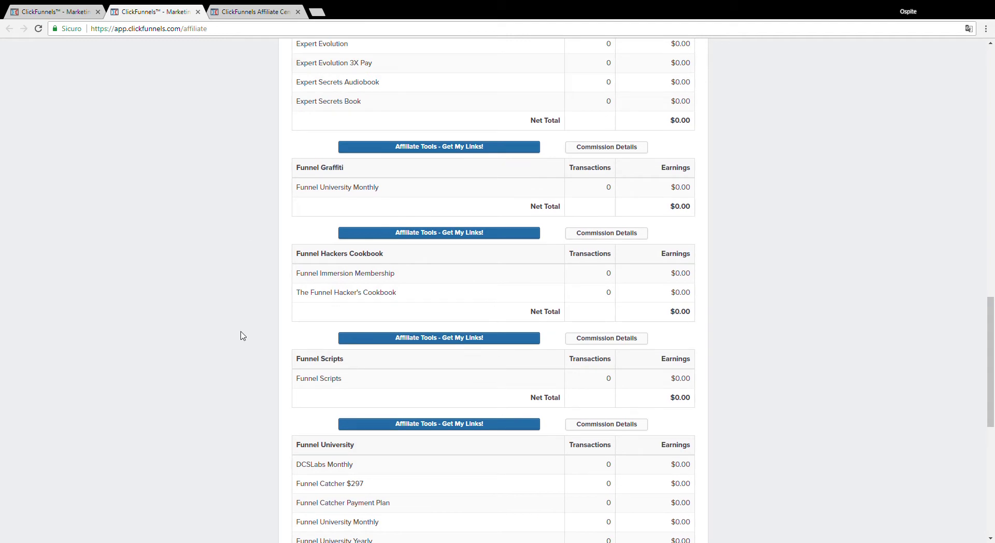
scroll(266, 376, up, 2)
scroll(270, 378, up, 6)
scroll(273, 368, down, 2)
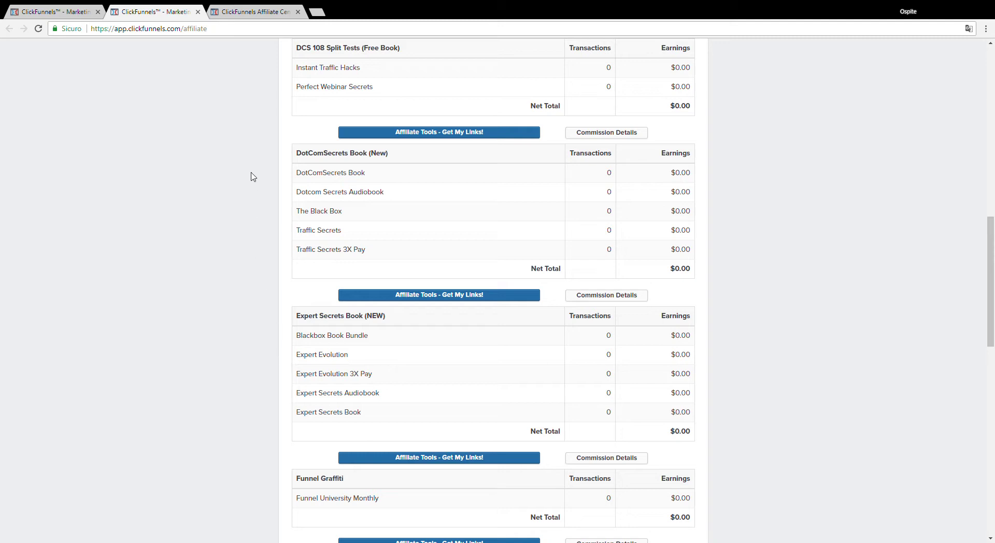
Switch to the ClickFunnels Affiliate Center page and read its welcome headline and commission statement
click(237, 10)
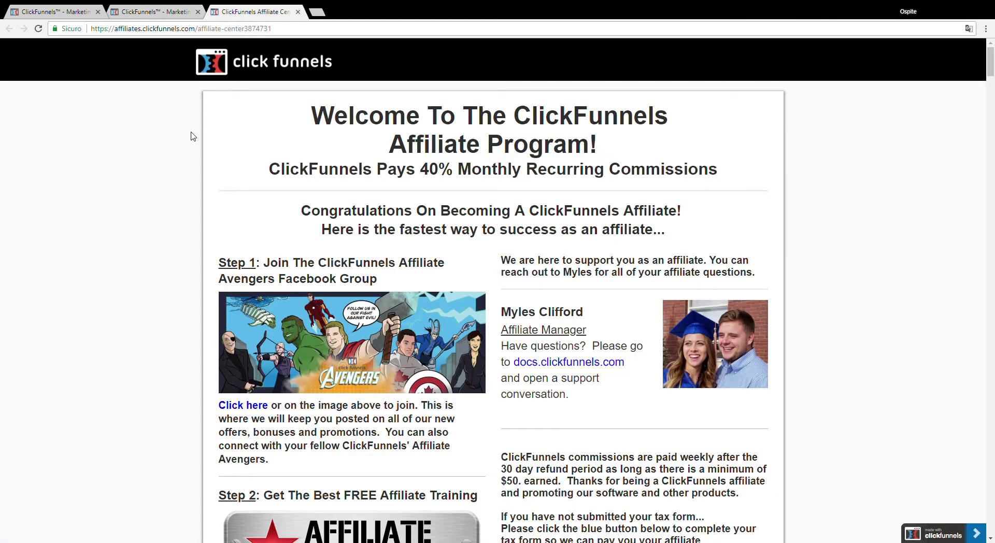
drag(312, 104, 661, 155)
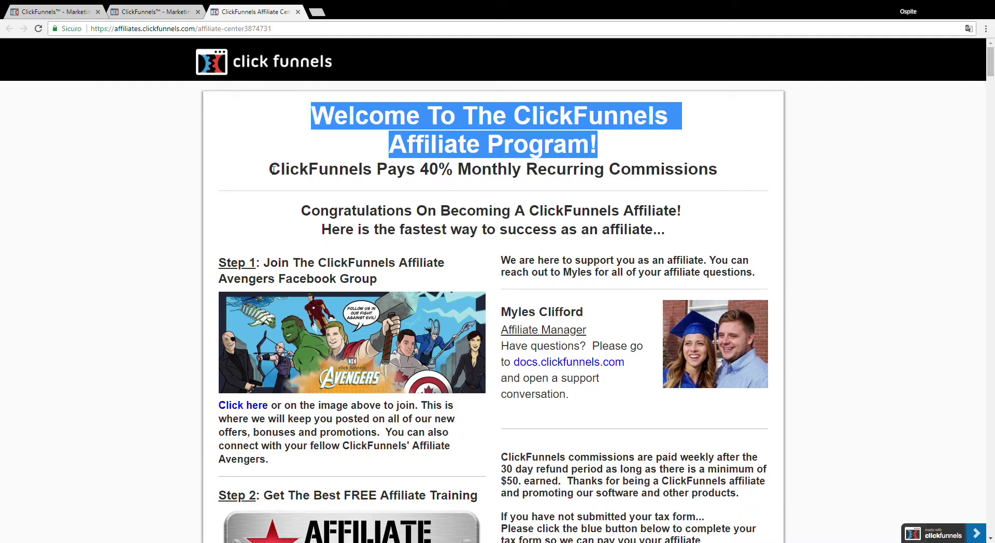
drag(270, 170, 464, 178)
click(383, 183)
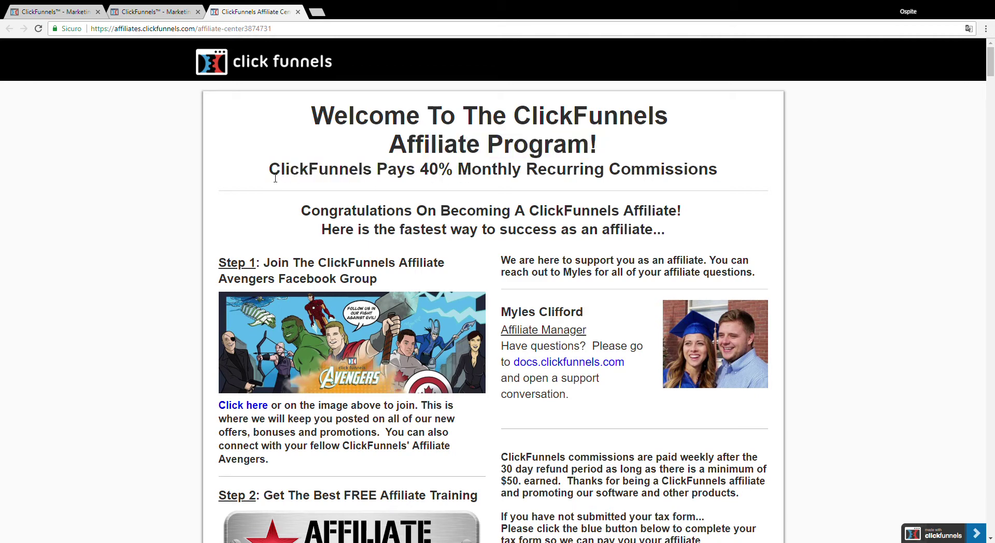
Highlight the monthly recurring commission statement under the affiliate program's welcome headline, then its 40% rate
drag(270, 171, 730, 176)
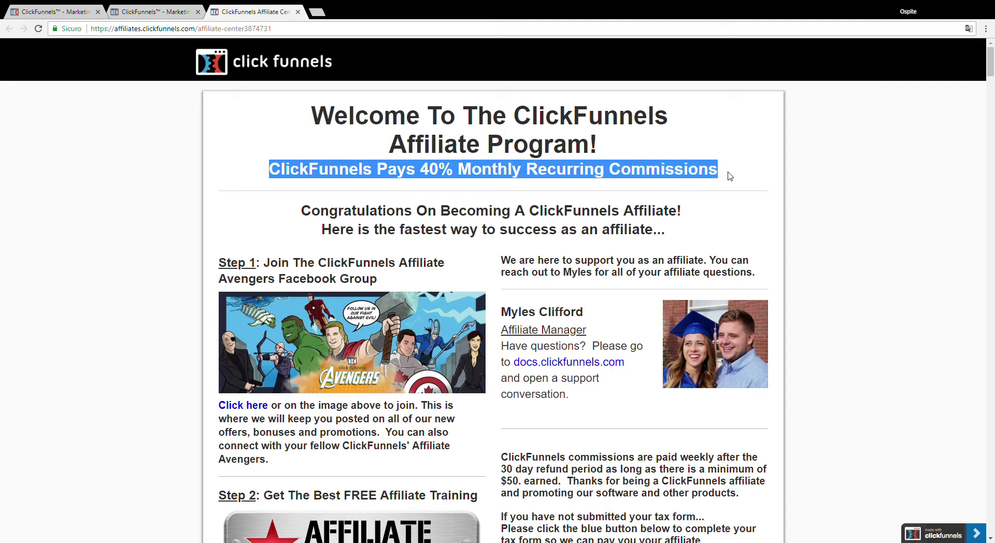
triple_click(730, 177)
triple_click(441, 170)
triple_click(431, 169)
click(457, 166)
double_click(429, 172)
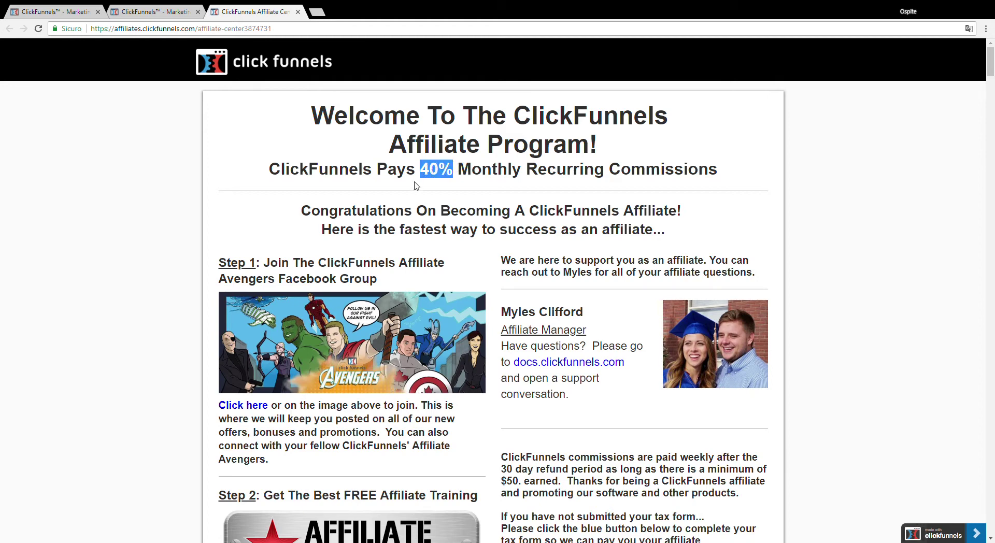
triple_click(455, 169)
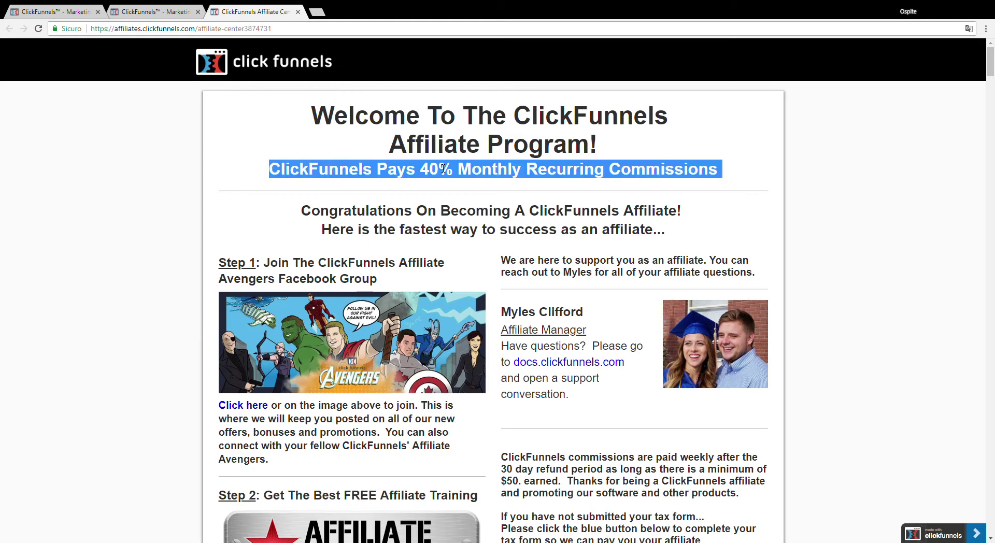
click(455, 170)
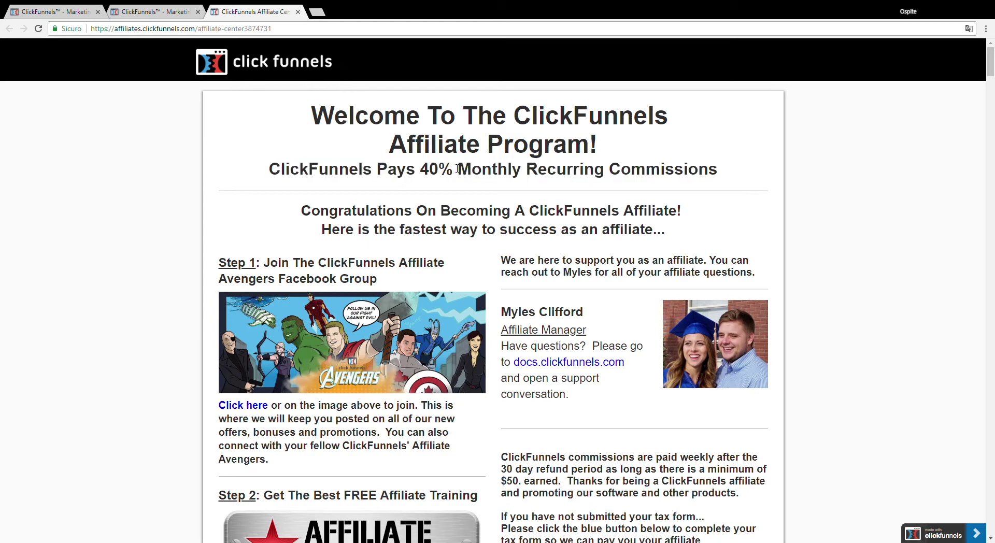
double_click(423, 171)
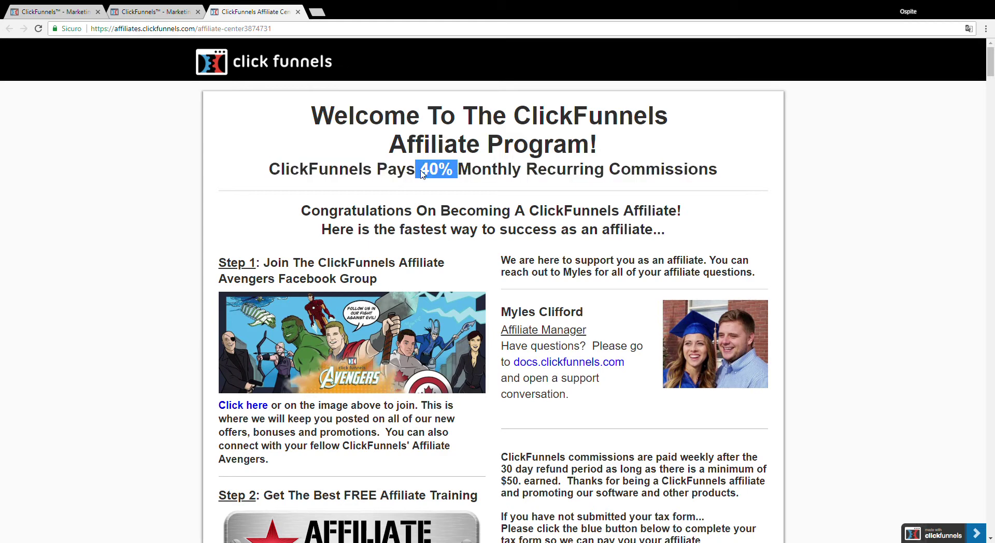
double_click(423, 172)
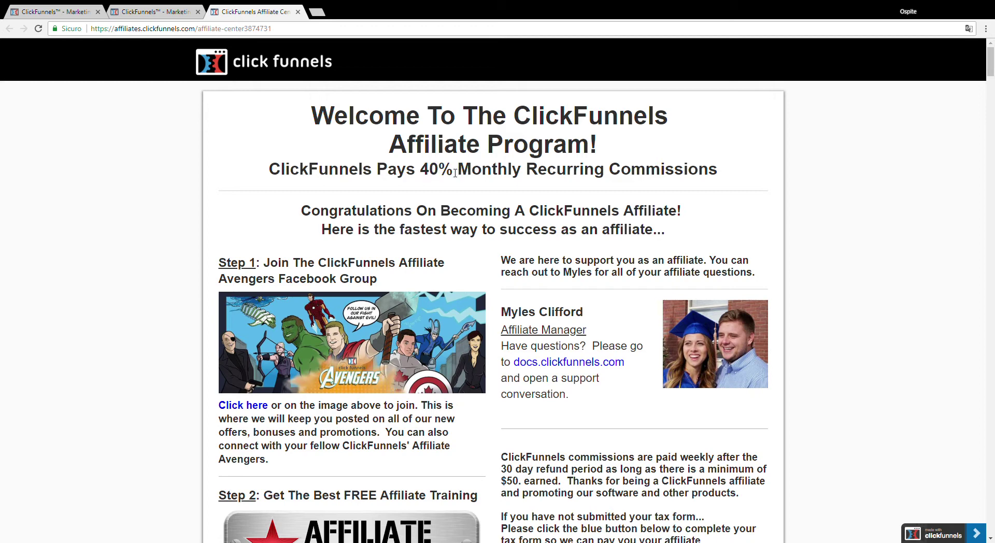
double_click(425, 168)
double_click(425, 169)
click(425, 169)
Review the Affiliate Center's training steps, Dream Car section, offers to promote, link generators, banner ads and sample emails
scroll(418, 245, down, 1)
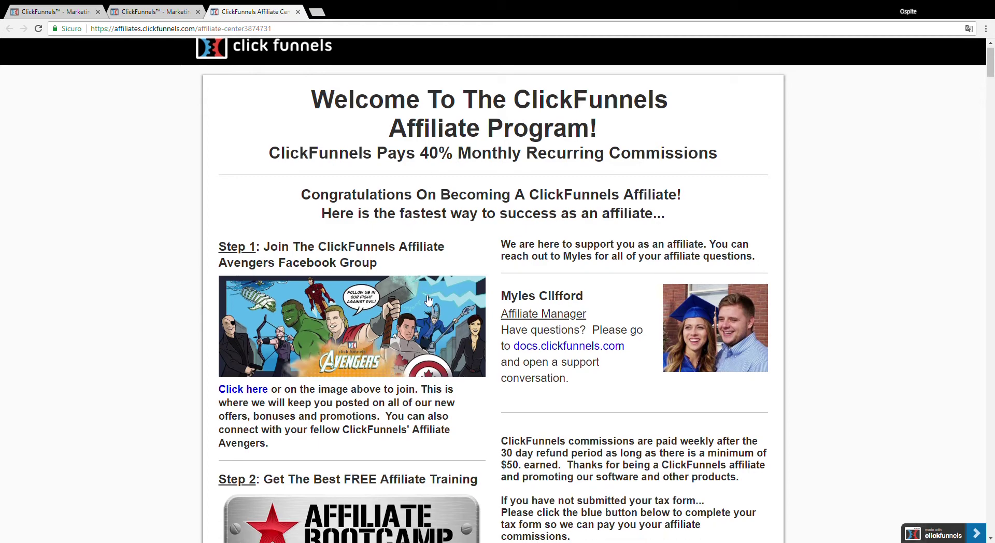
scroll(399, 249, down, 7)
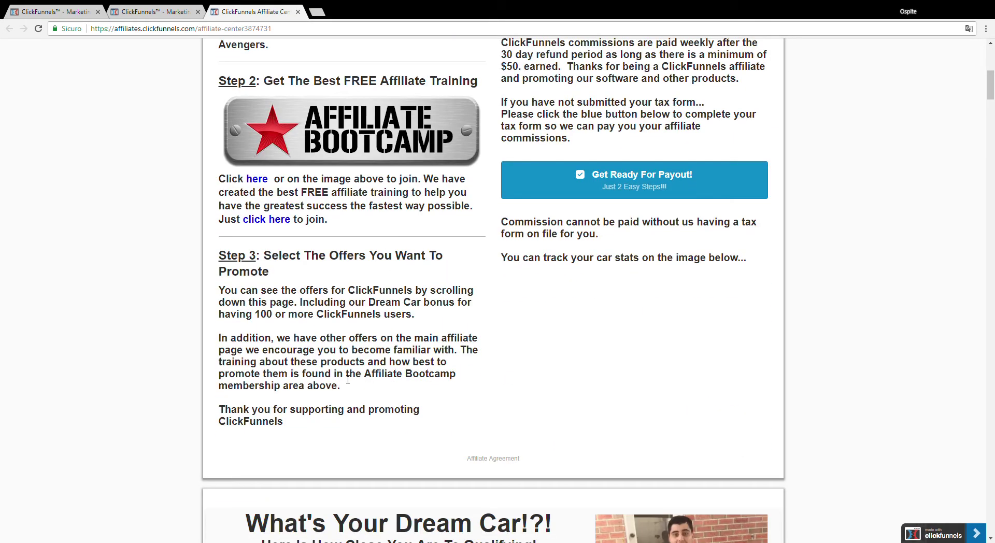
scroll(342, 394, down, 5)
scroll(333, 399, down, 8)
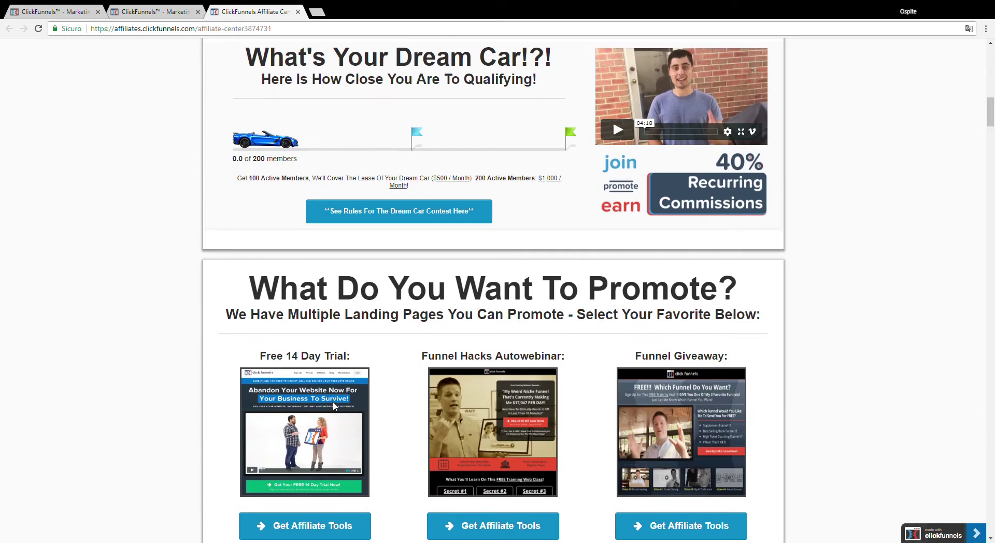
scroll(334, 396, down, 6)
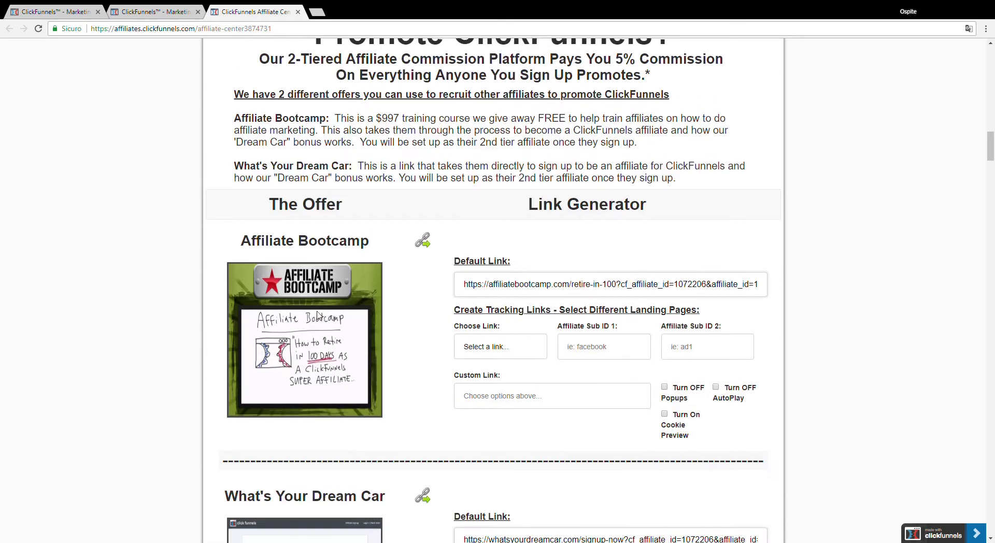
drag(390, 128, 396, 167)
scroll(394, 178, down, 7)
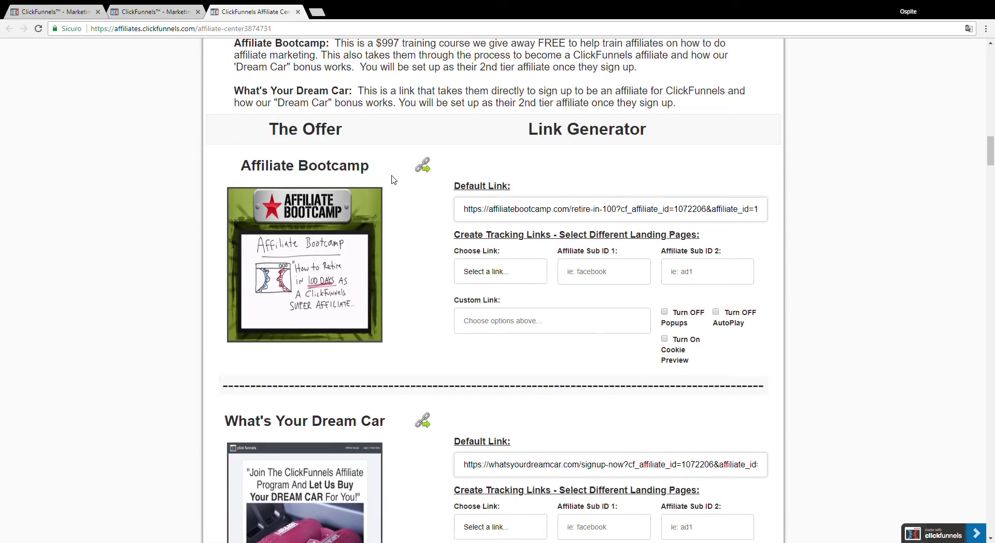
scroll(390, 183, down, 15)
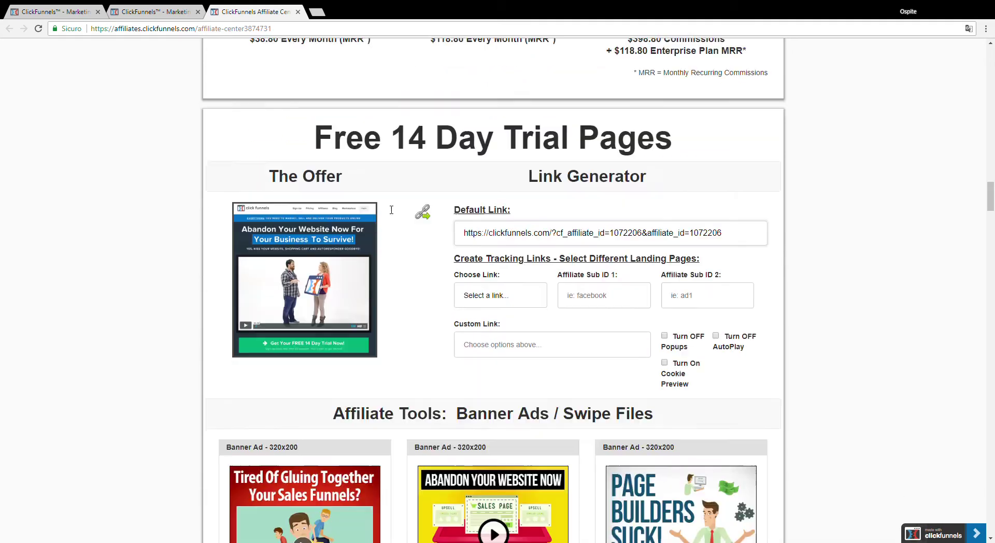
scroll(388, 213, down, 14)
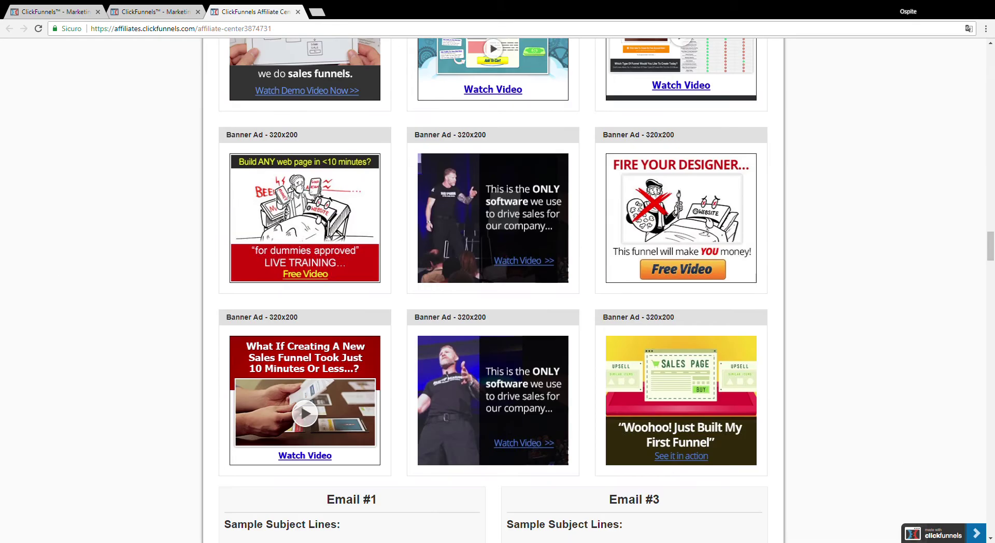
scroll(69, 290, down, 4)
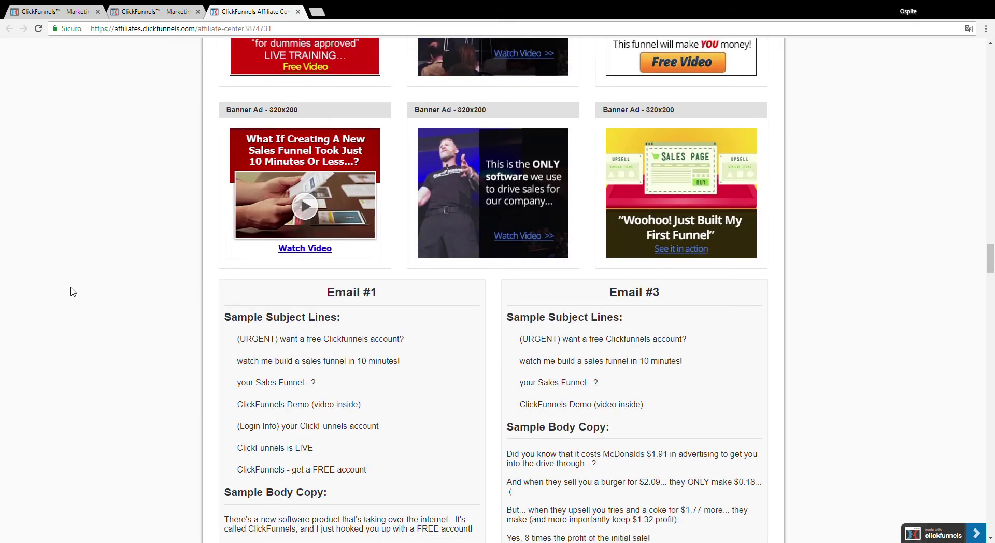
Go back over the Commission Breakdown and the landing pages to promote, up to the welcome headline
scroll(73, 293, up, 5)
scroll(73, 293, up, 20)
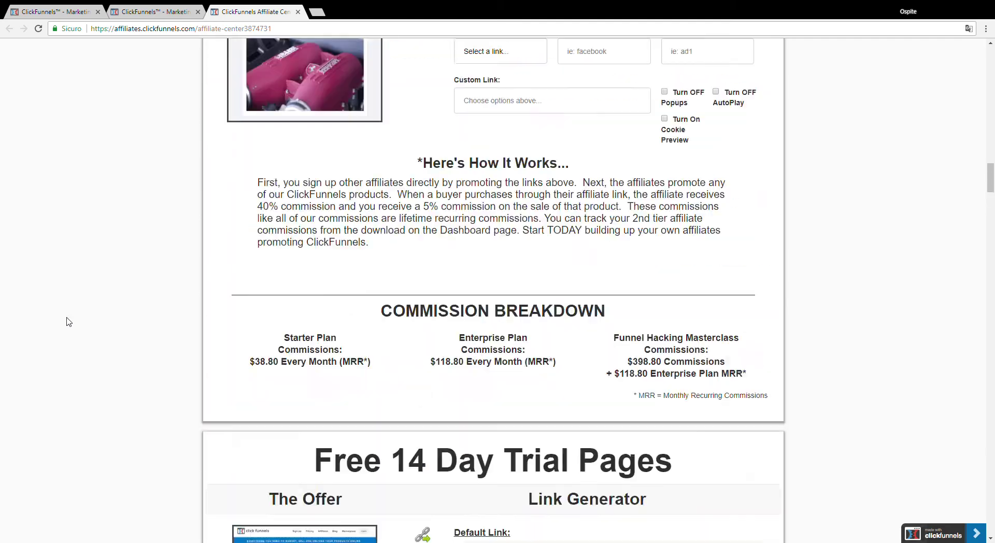
scroll(68, 332, up, 18)
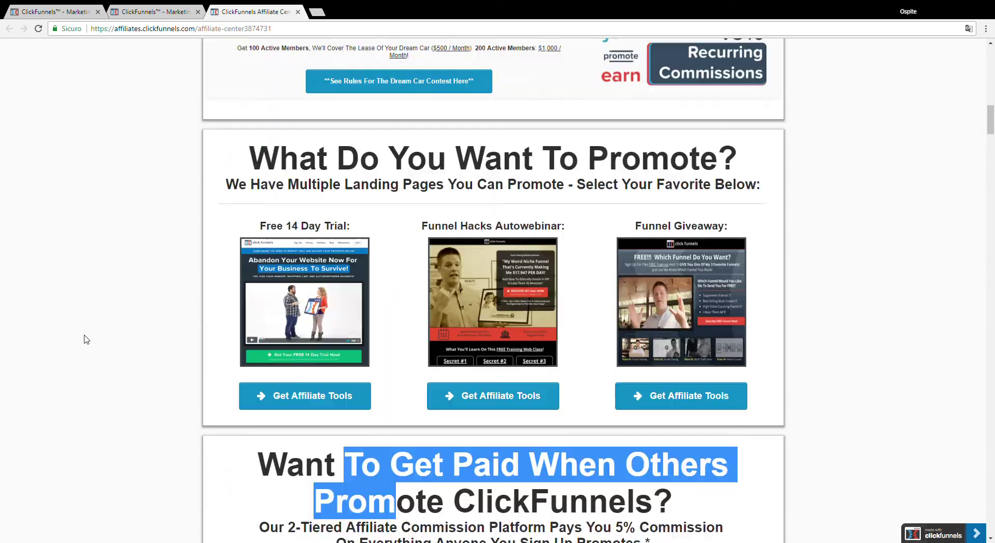
scroll(64, 436, up, 15)
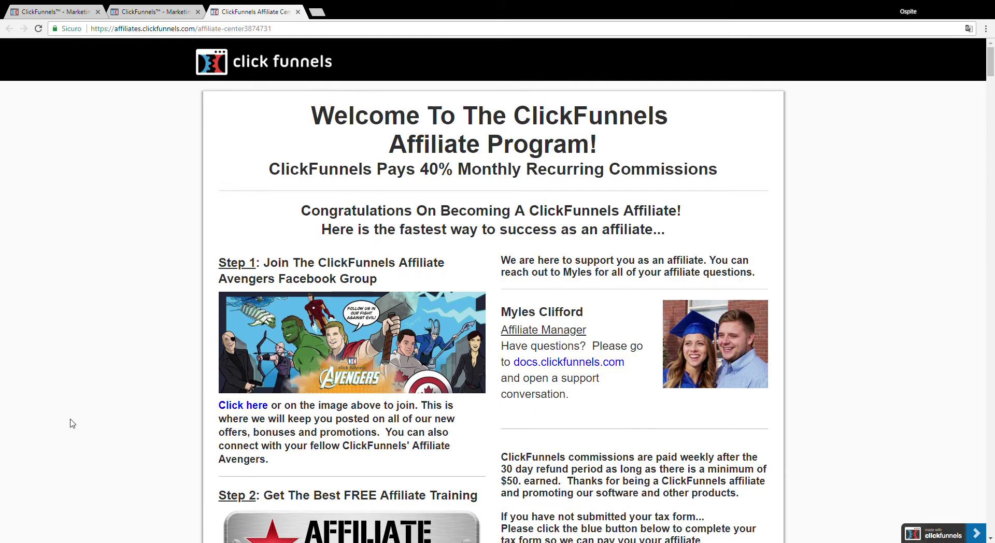
Switch back to the ClickFunnels domain settings page, open the account dashboard and look over its sections
click(68, 8)
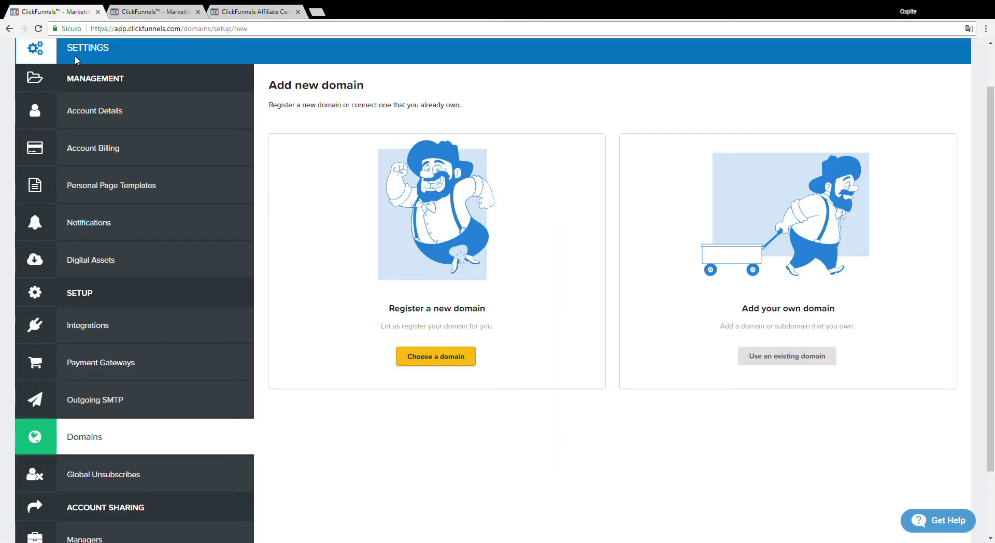
scroll(393, 431, up, 1)
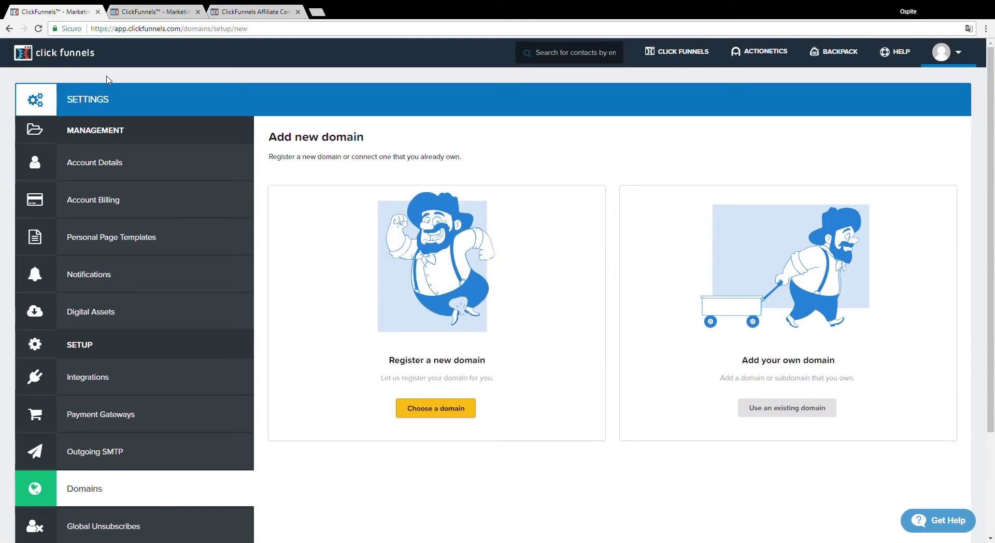
click(74, 60)
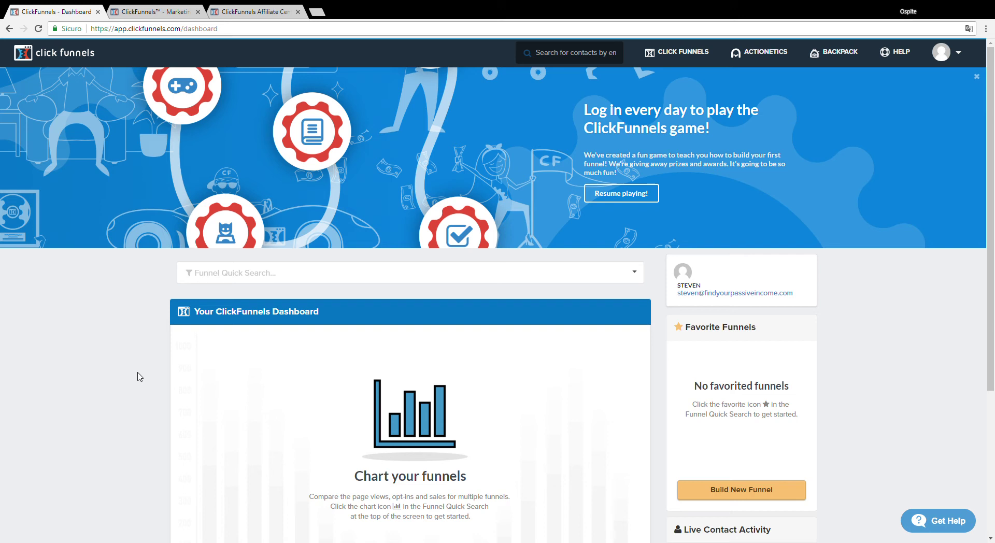
scroll(78, 424, down, 4)
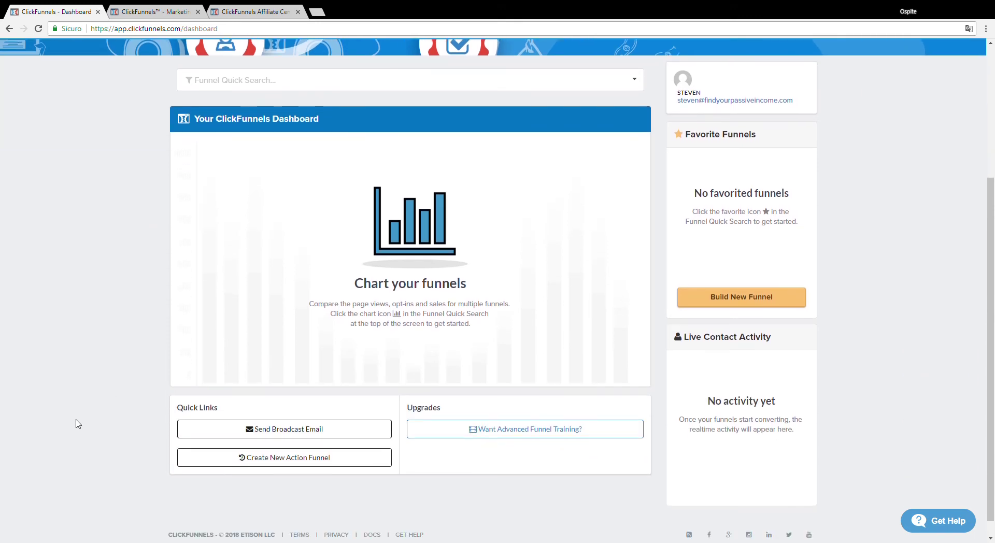
scroll(76, 399, up, 5)
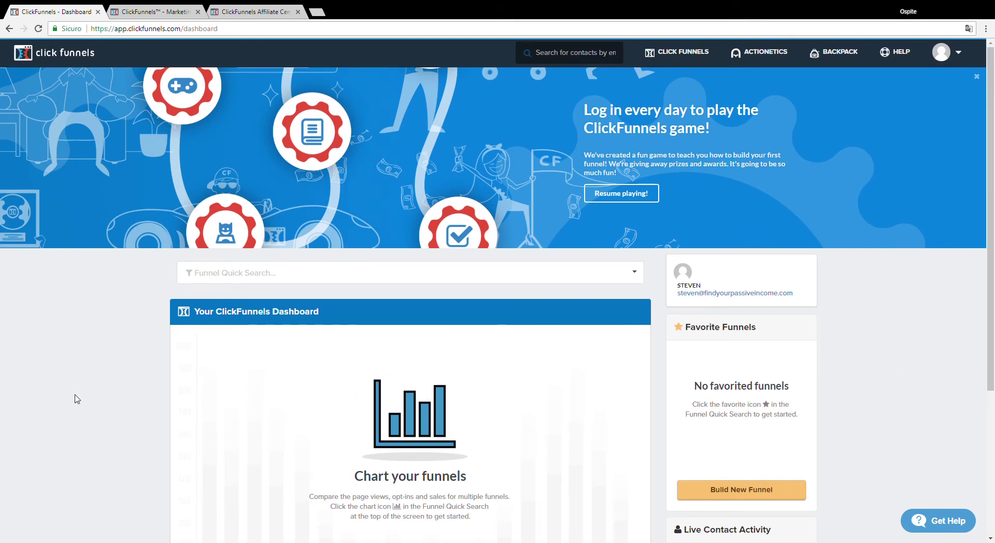